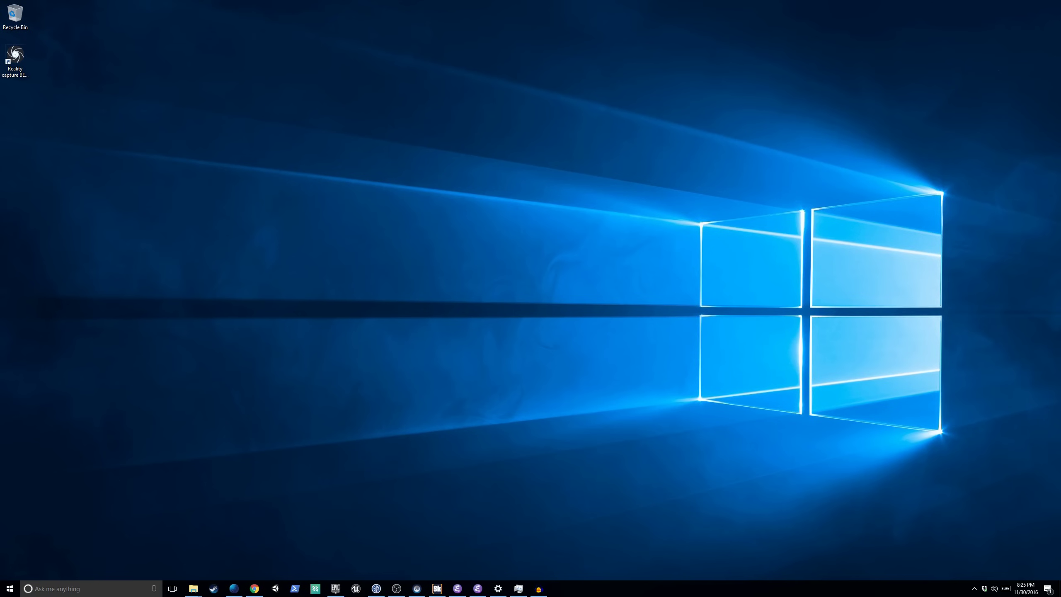
# - Bring the Epic Games website back up in Chrome and maximize the browser window
pyautogui.click(254, 589)
pyautogui.moveTo(438, 78); pyautogui.dragTo(431, 12)
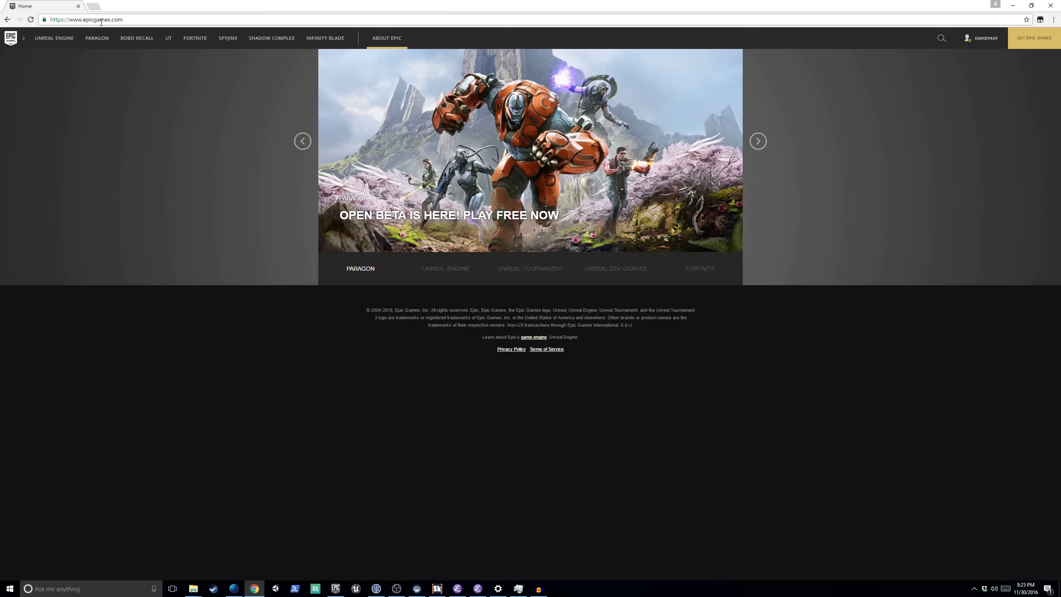
# - Download the Epic Games Launcher installer via GET EPIC GAMES and move Chrome off-screen
pyautogui.click(1028, 44)
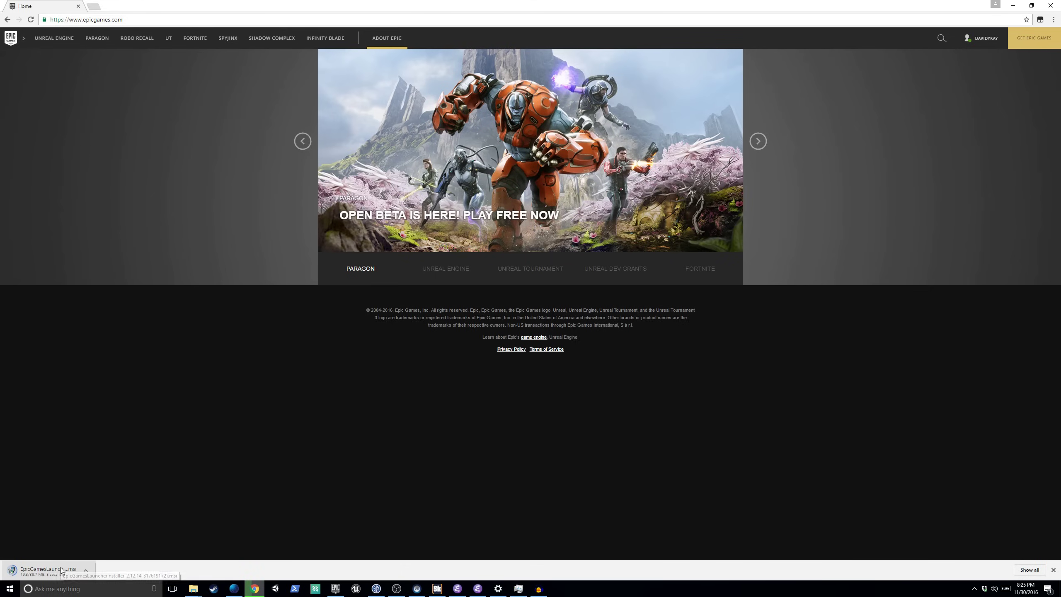
pyautogui.moveTo(510, 5); pyautogui.dragTo(1060, 159)
# - In the Launcher Library, review the engine version list (keeping 4.13.2), then launch Unreal Engine 4.14.0
pyautogui.click(336, 588)
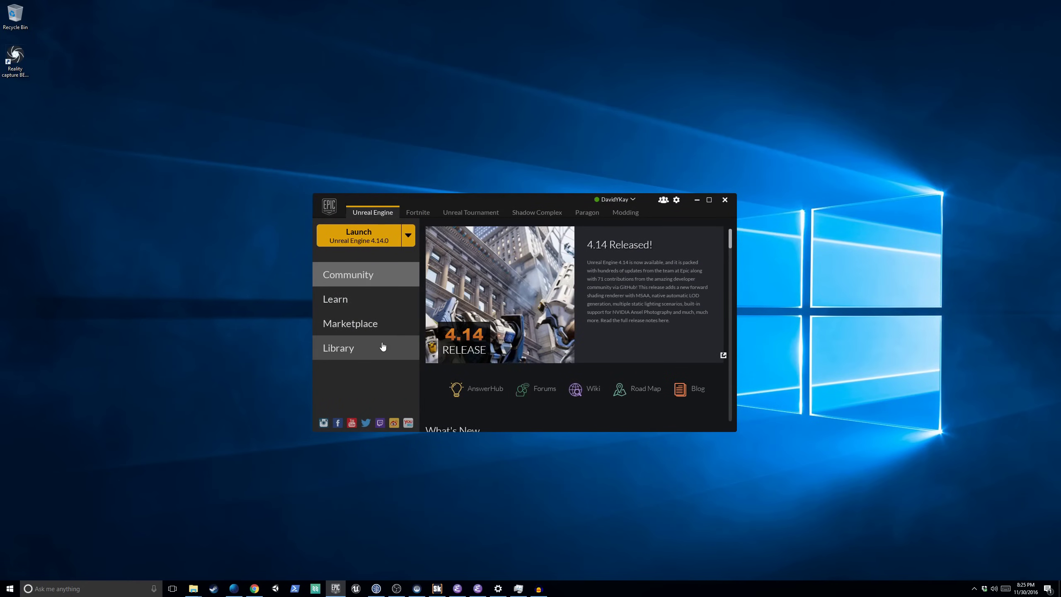
pyautogui.click(383, 345)
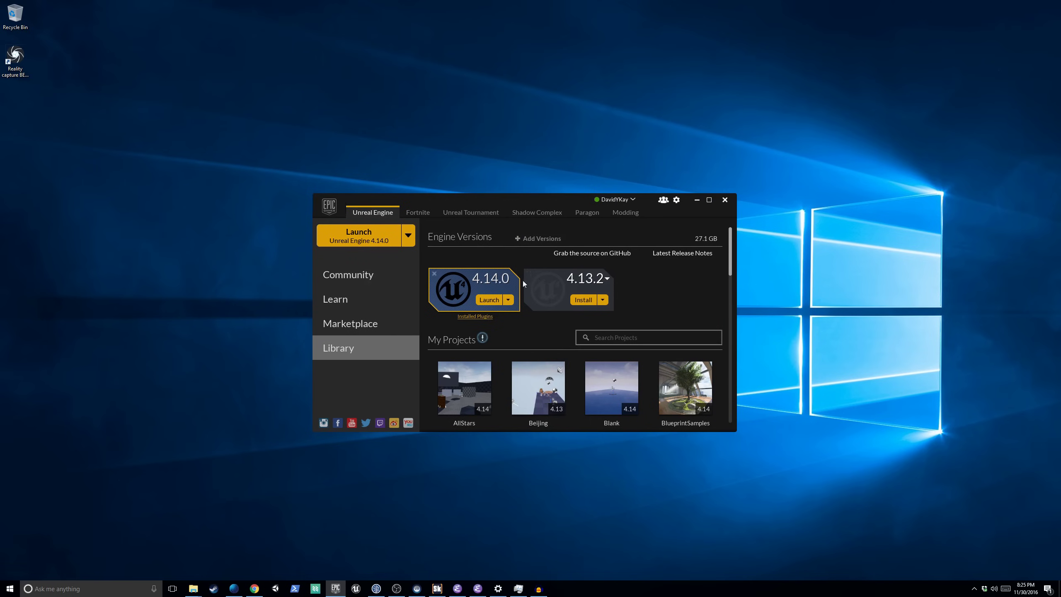
pyautogui.click(606, 278)
pyautogui.click(623, 270)
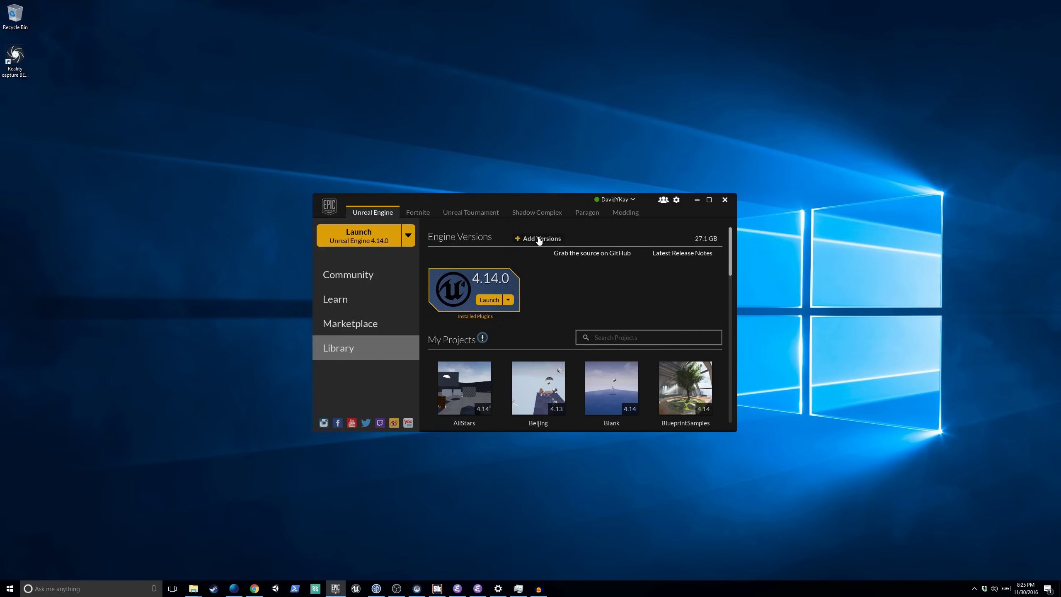
pyautogui.click(606, 278)
pyautogui.scroll(-3, 627, 350)
pyautogui.scroll(3, 627, 350)
pyautogui.click(606, 265)
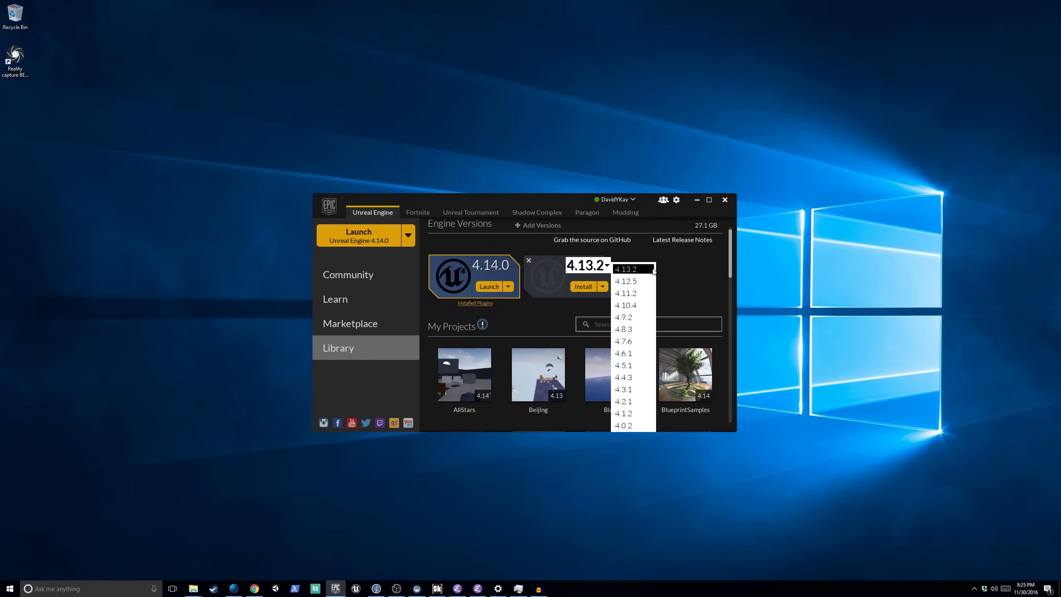
pyautogui.click(659, 257)
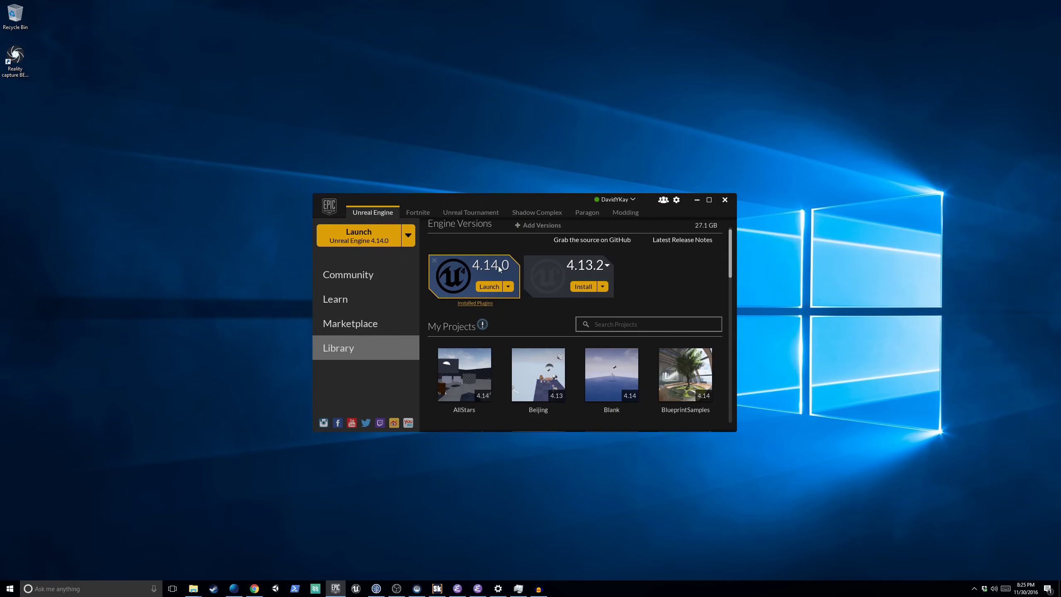
pyautogui.click(490, 287)
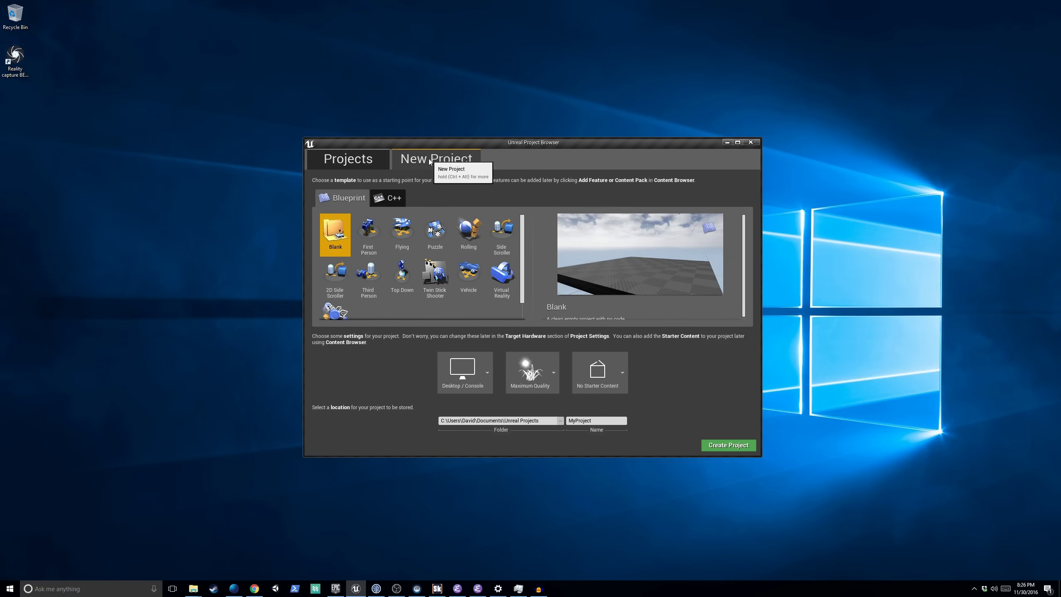
# - Create a Blueprint Virtual Reality project named 'HelloVR' with starter content
pyautogui.click(512, 285)
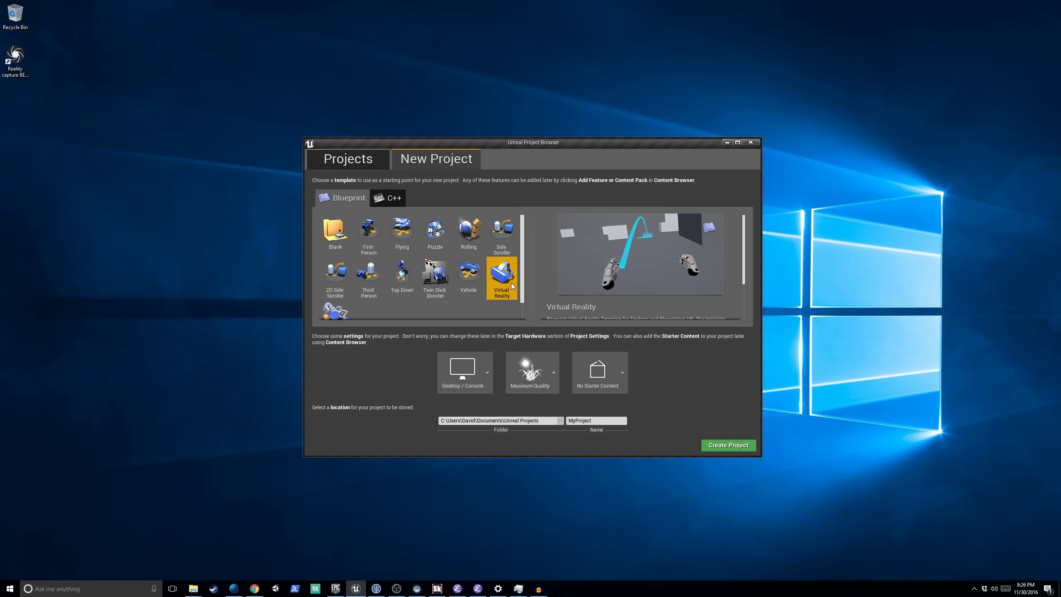
pyautogui.click(597, 374)
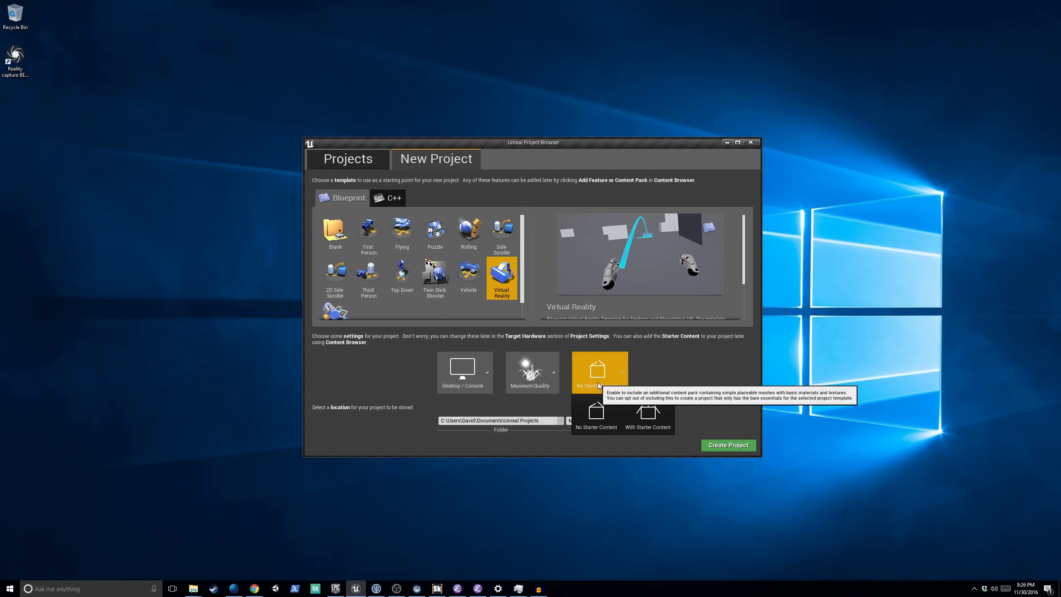
pyautogui.click(645, 418)
pyautogui.click(585, 419)
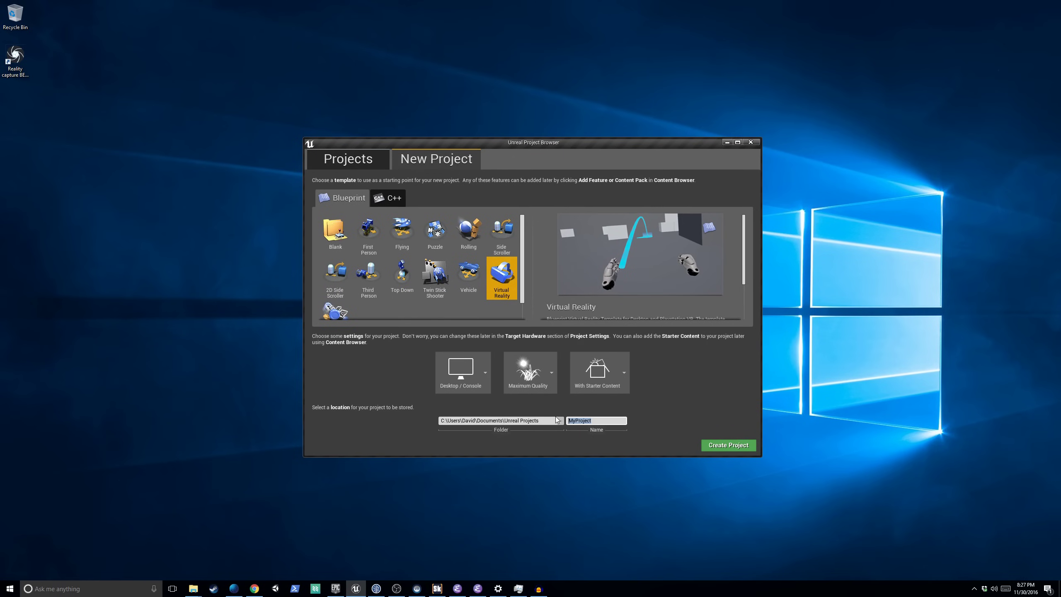
pyautogui.write('HelloVR')
pyautogui.click(719, 444)
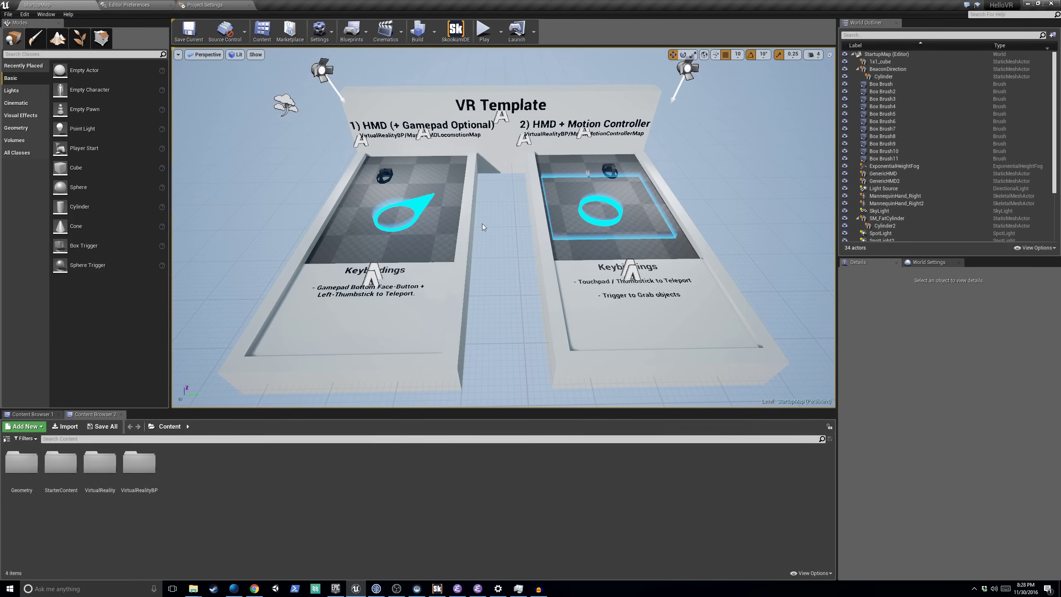
# - Fly the viewport camera around the HelloVR VR Template level
pyautogui.moveTo(483, 225); pyautogui.dragTo(441, 239, button='right')
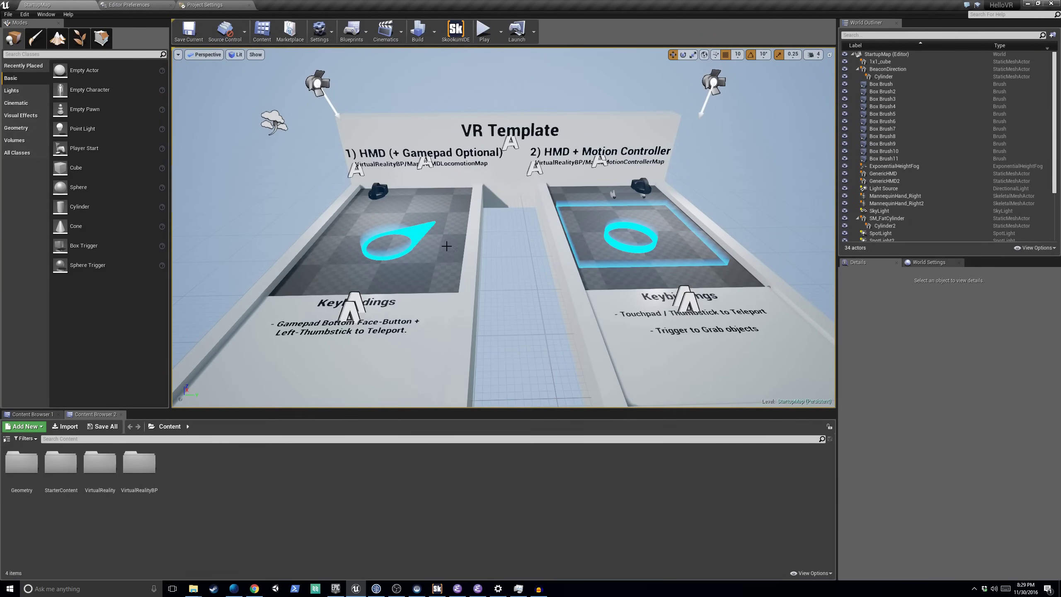
# - Inspect GenericHMD, GenericHMD2, the right mannequin hand and the back wall, then Play the level
pyautogui.click(381, 189)
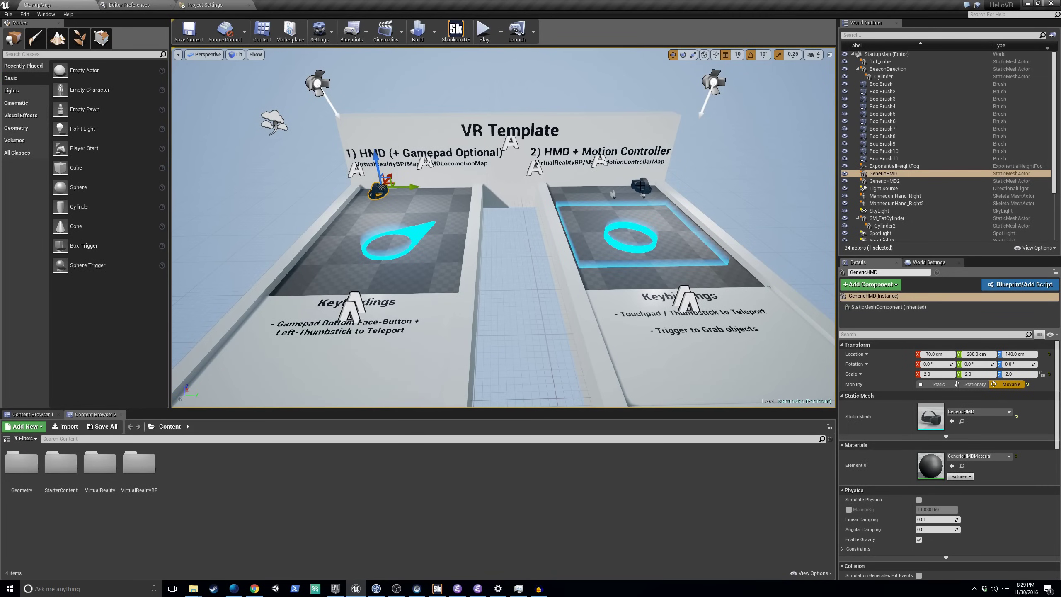
pyautogui.click(641, 186)
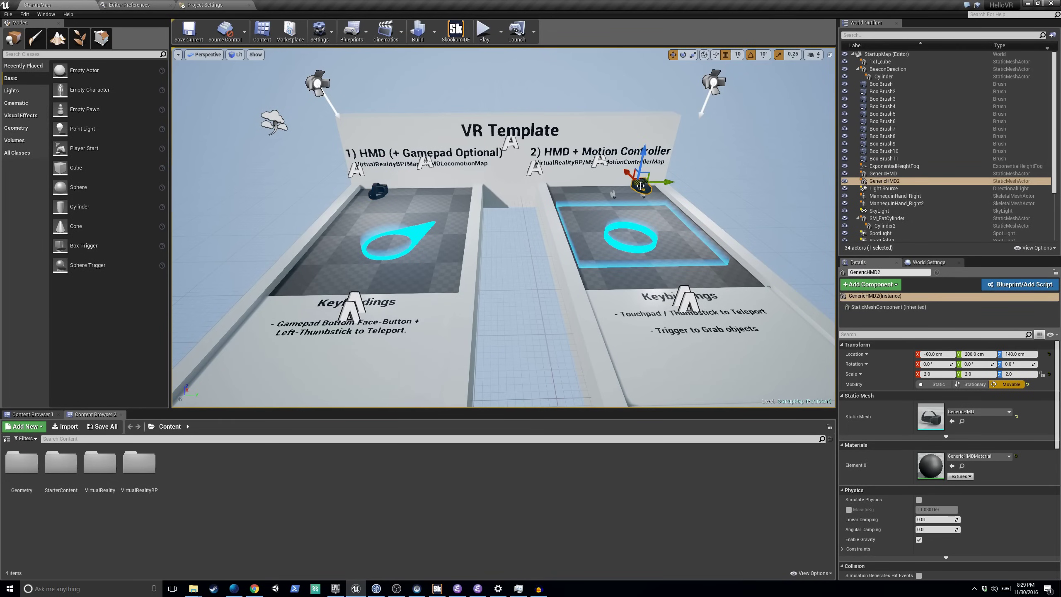
pyautogui.click(612, 195)
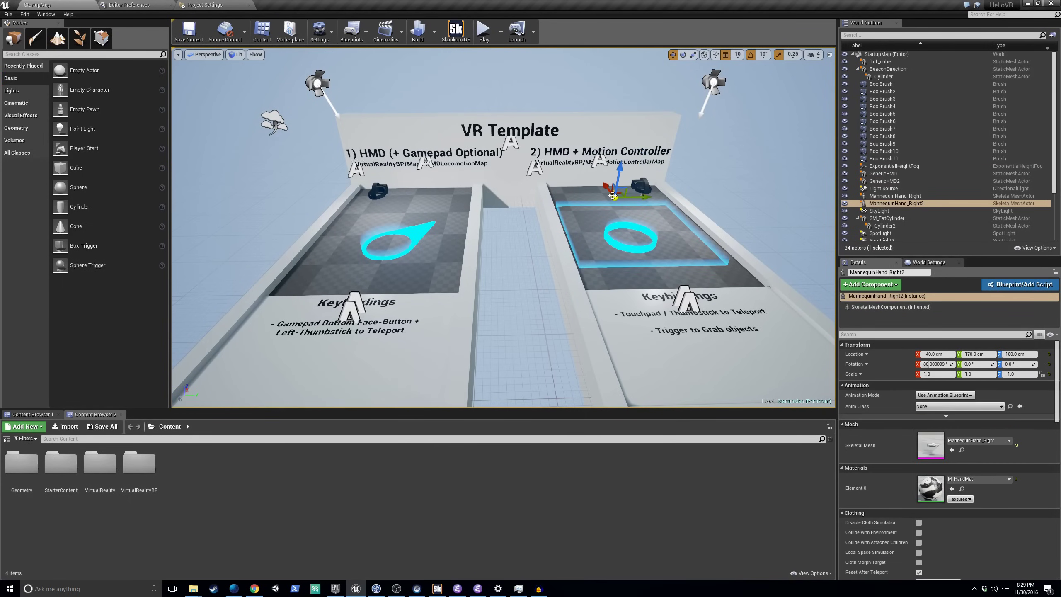
pyautogui.click(641, 187)
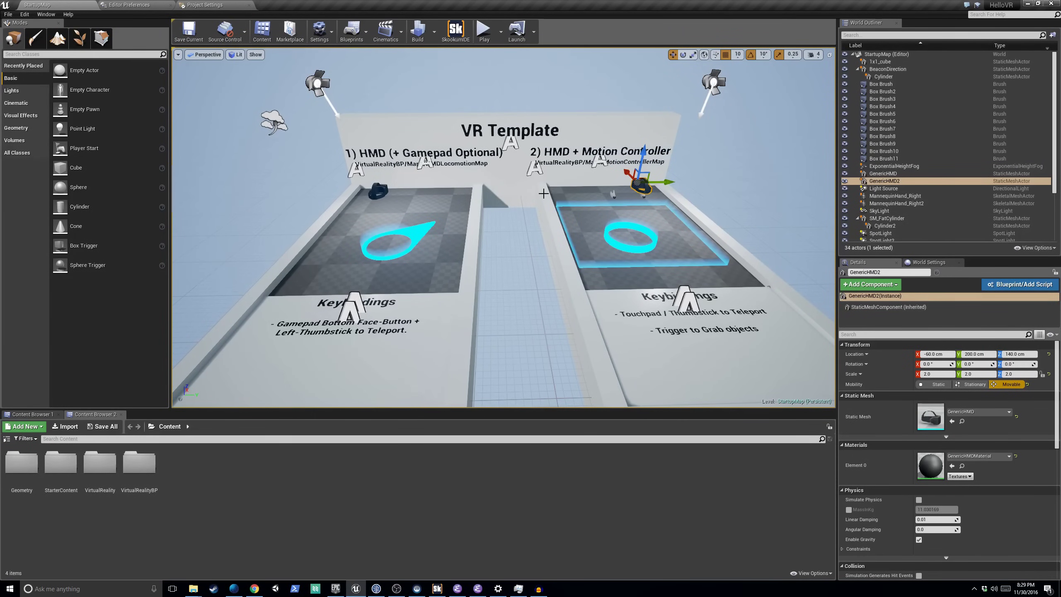
pyautogui.click(563, 154)
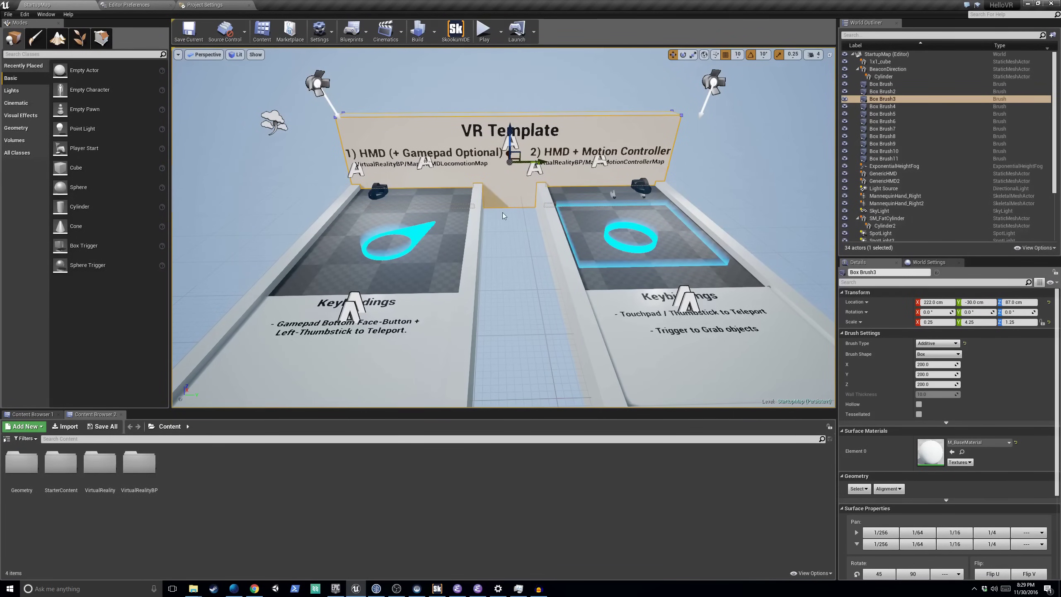
pyautogui.click(484, 30)
# - Take control in the running game, stop the play session with Esc, and select the back wall
pyautogui.click(517, 169)
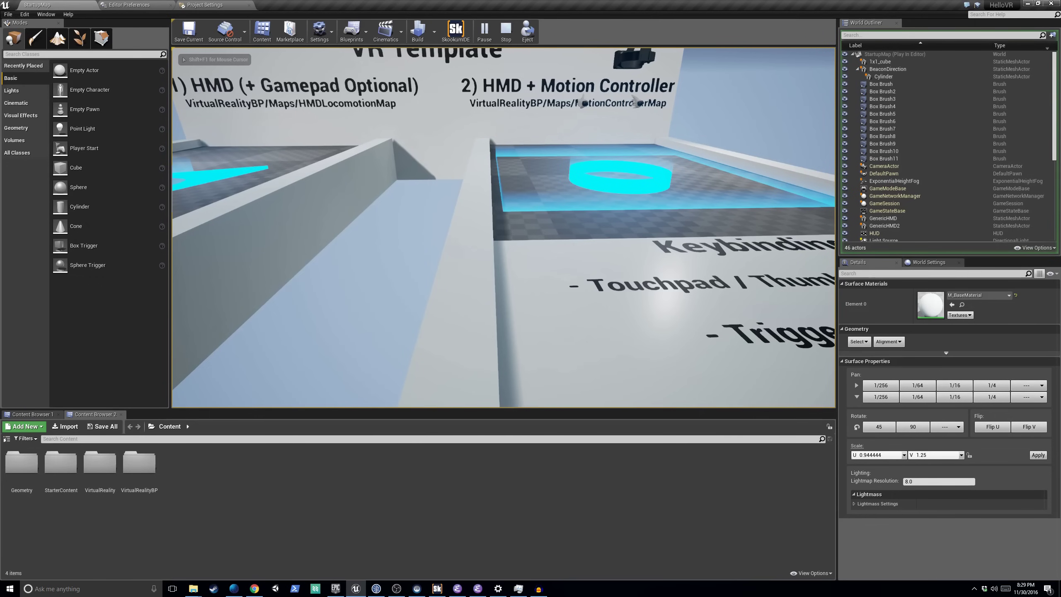
pyautogui.press('Escape')
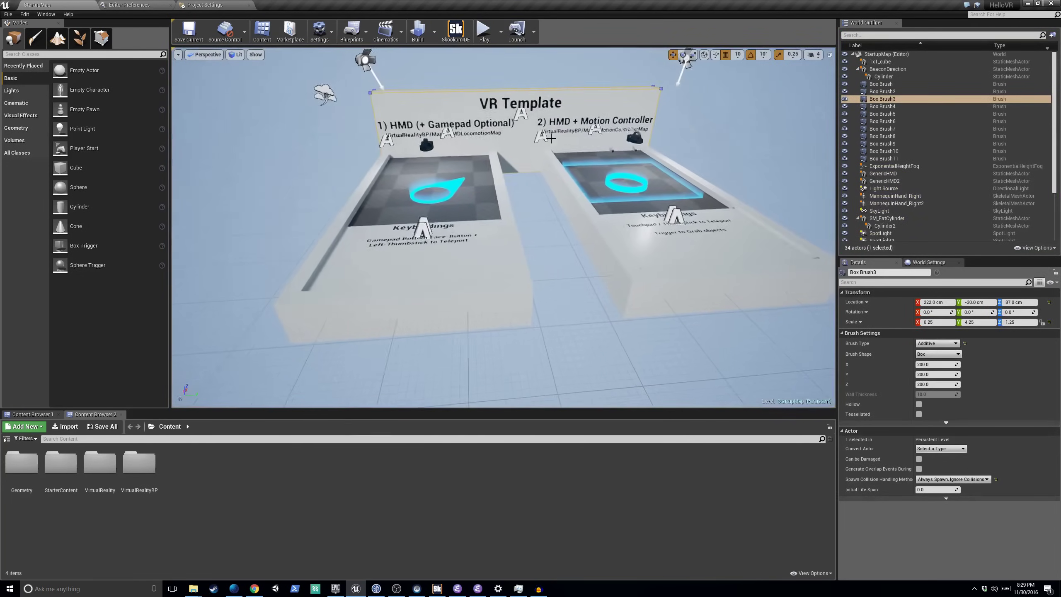
pyautogui.scroll(5, 549, 176)
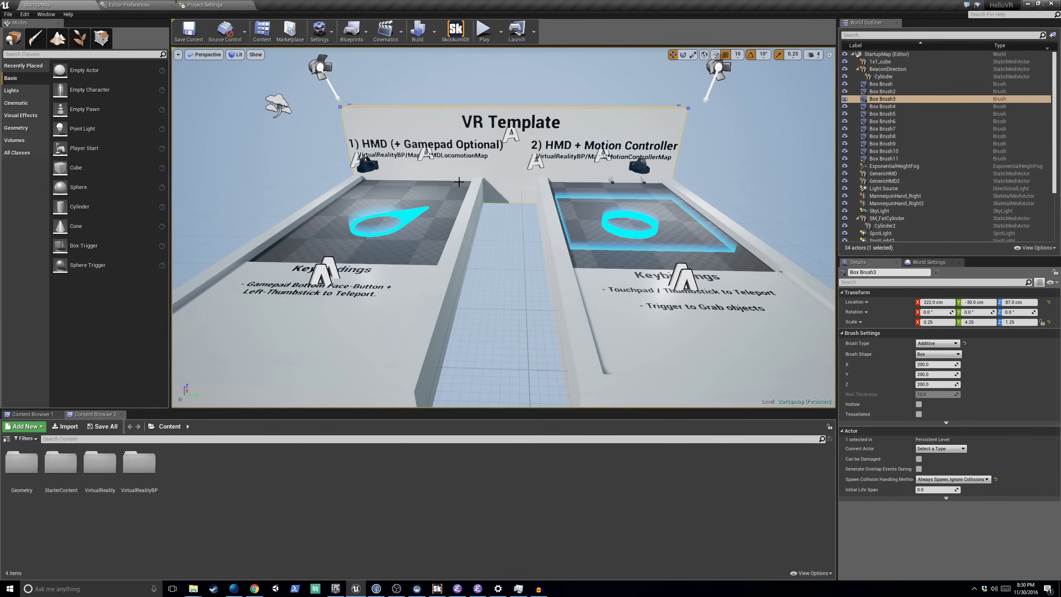
pyautogui.click(451, 158)
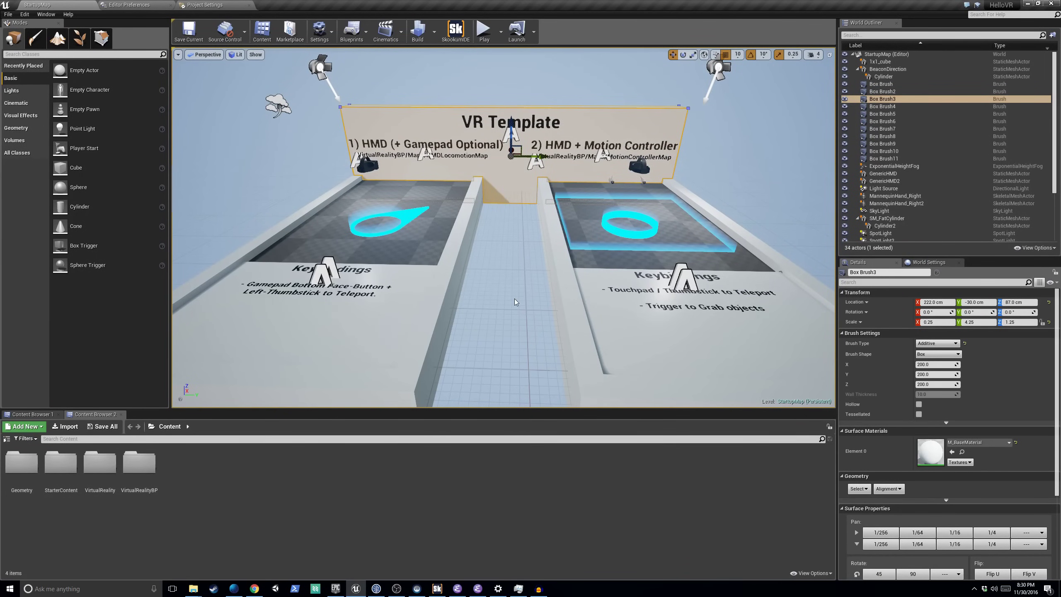
# - Open Motion Controller Map from VirtualRealityBP > Maps through File > Open Level
pyautogui.click(8, 14)
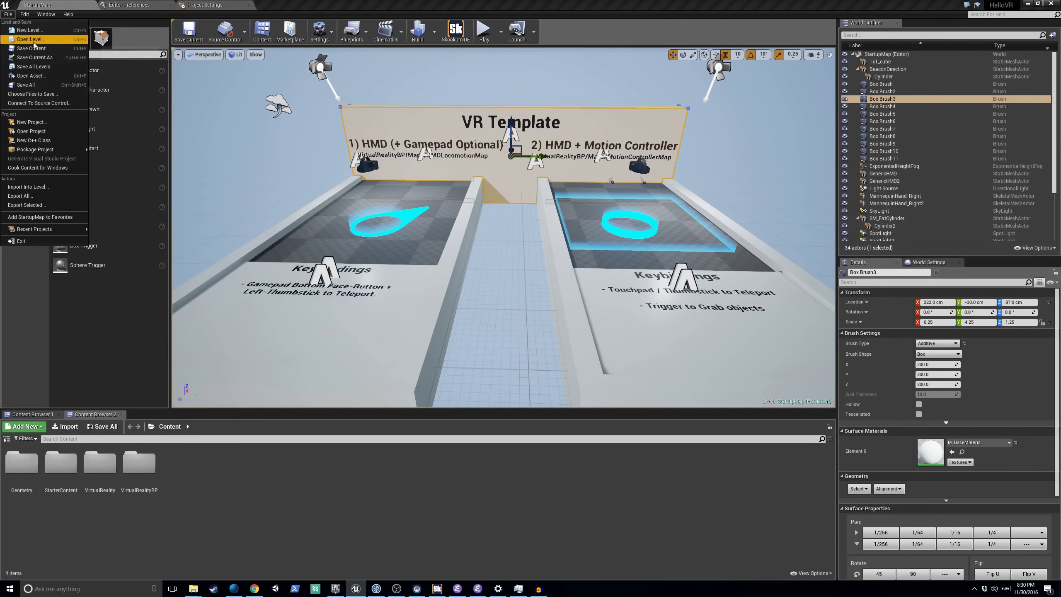
pyautogui.click(36, 41)
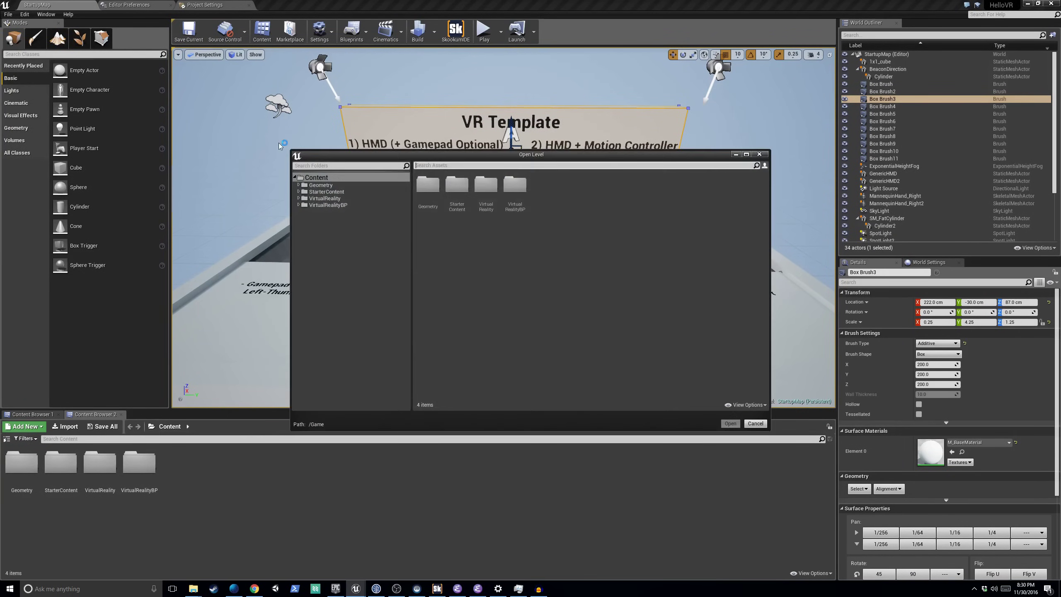
pyautogui.doubleClick(513, 196)
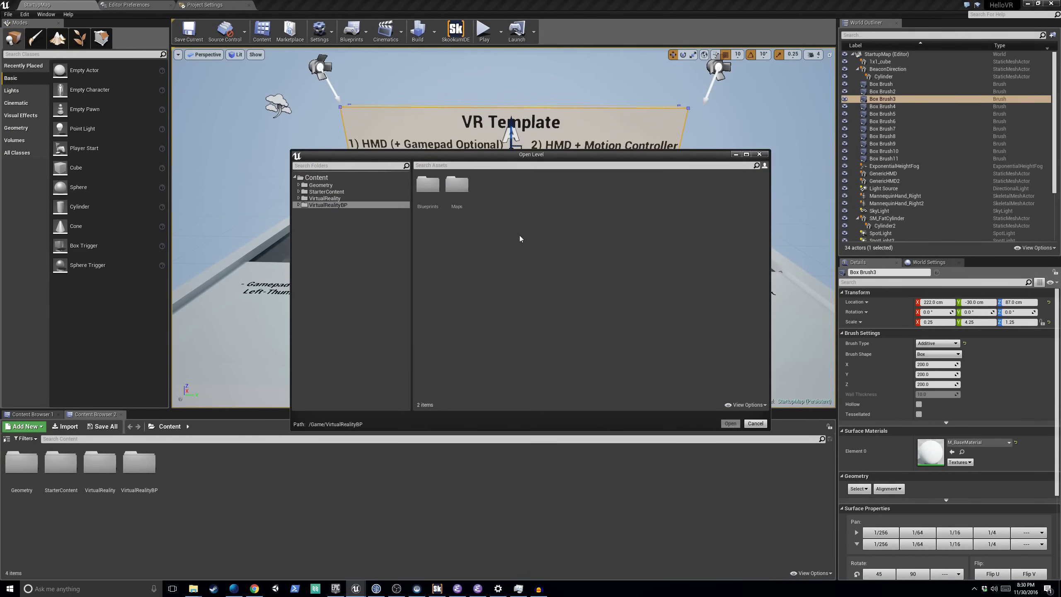
pyautogui.click(458, 197)
pyautogui.doubleClick(458, 198)
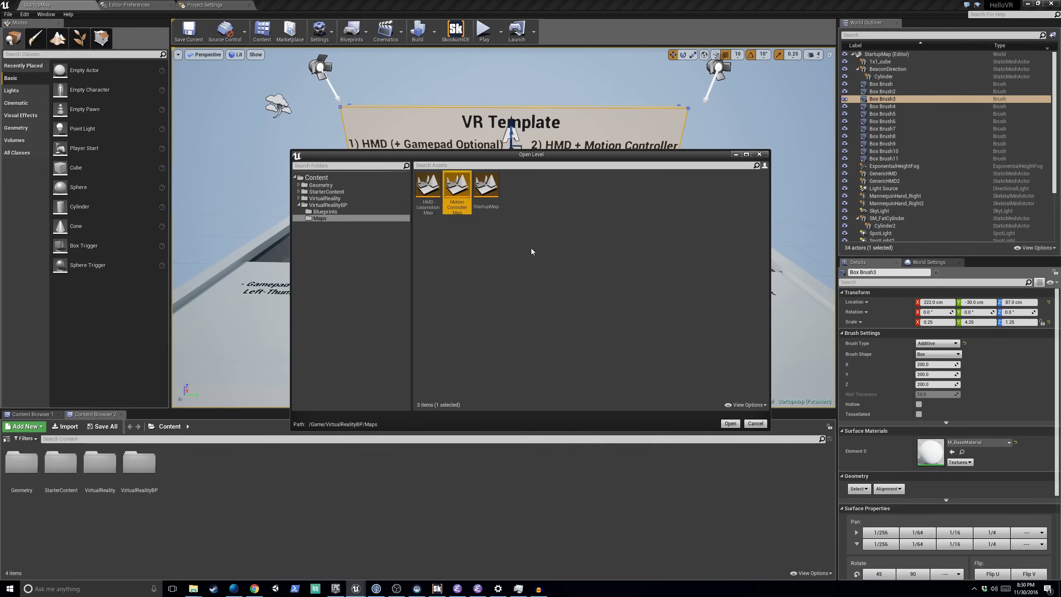
pyautogui.click(730, 423)
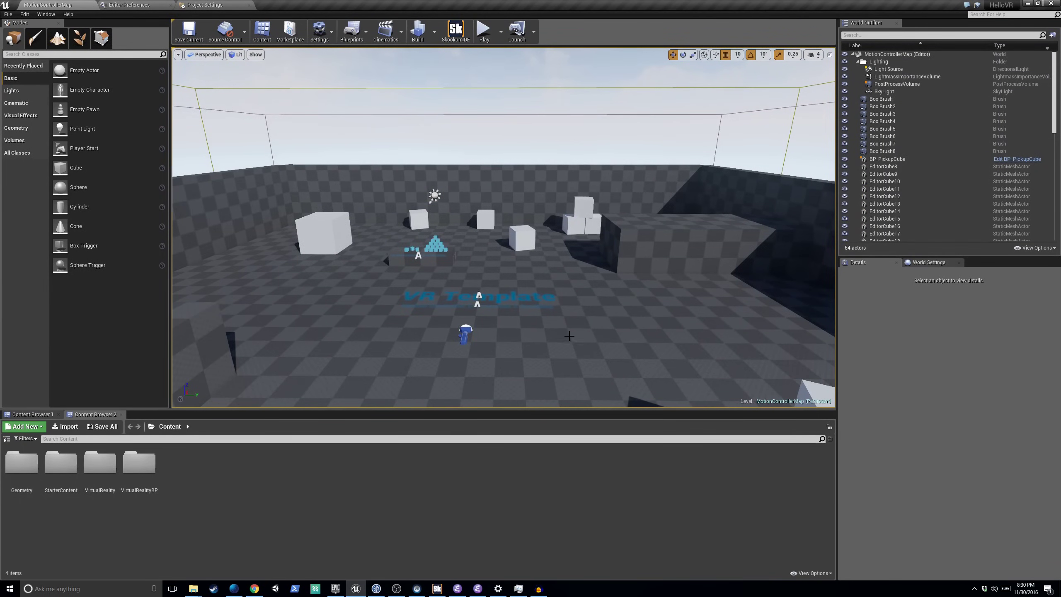
# - Fly toward the cubes, select VRPawn, and open its MotionControllerPawn blueprint
pyautogui.moveTo(564, 328); pyautogui.dragTo(563, 327, button='right')
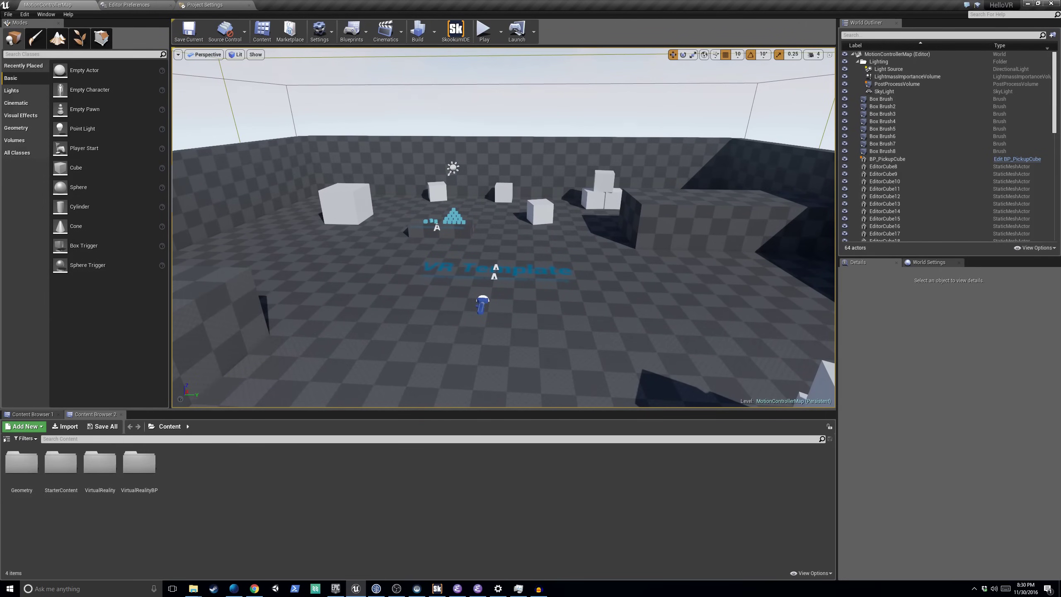
pyautogui.moveTo(563, 328); pyautogui.dragTo(530, 331, button='right')
pyautogui.click(477, 310)
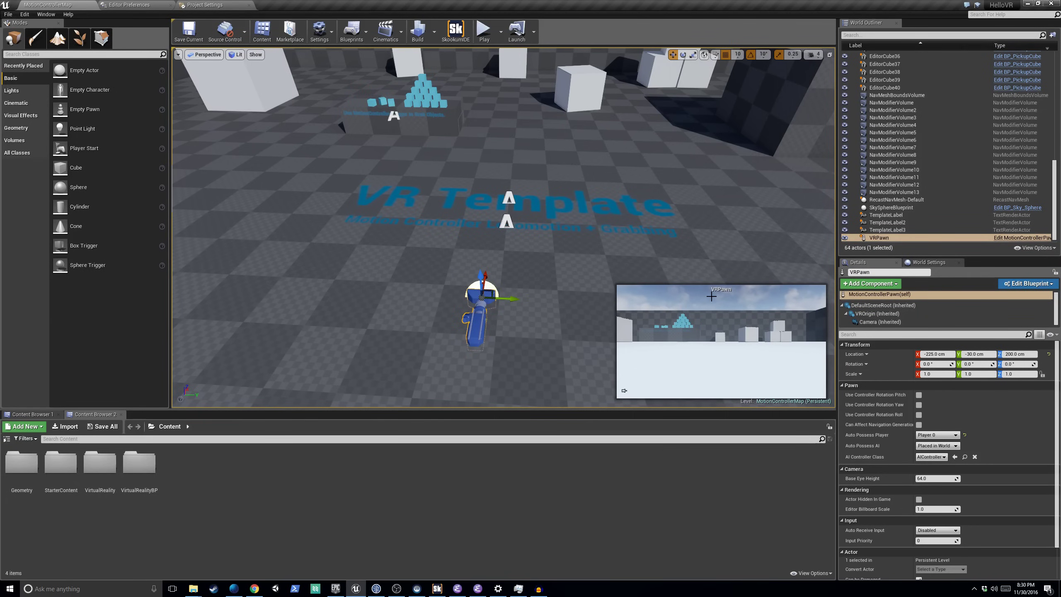
pyautogui.click(1005, 238)
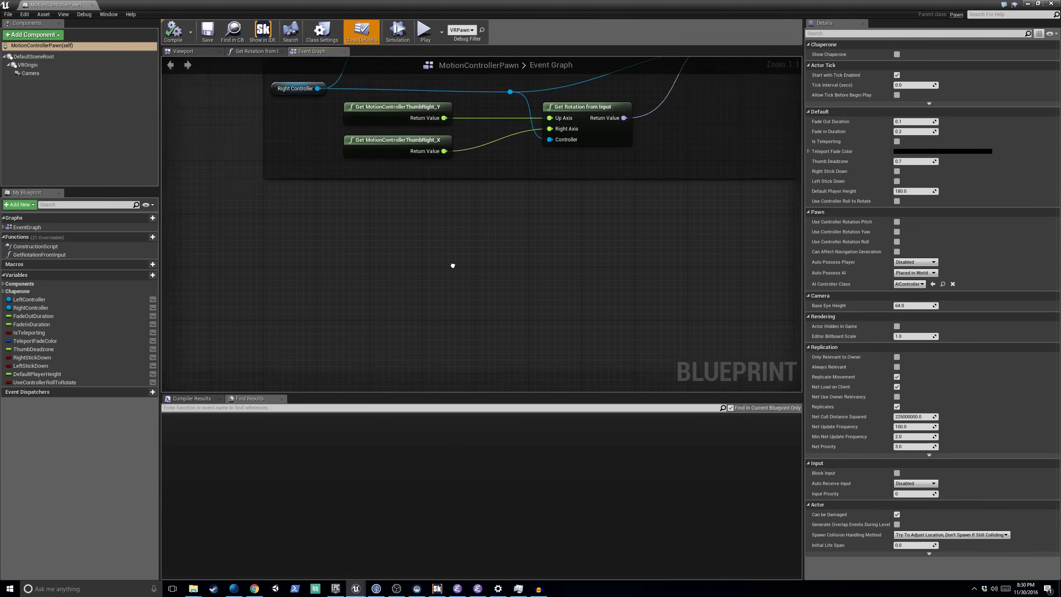
pyautogui.scroll(-3, 251, 134)
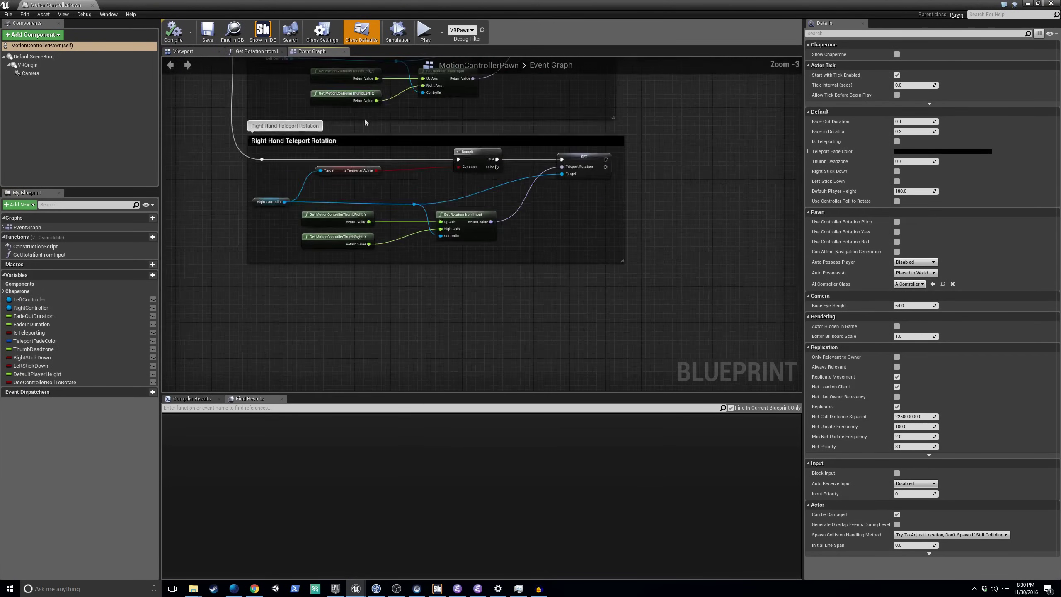
pyautogui.scroll(-8, 402, 174)
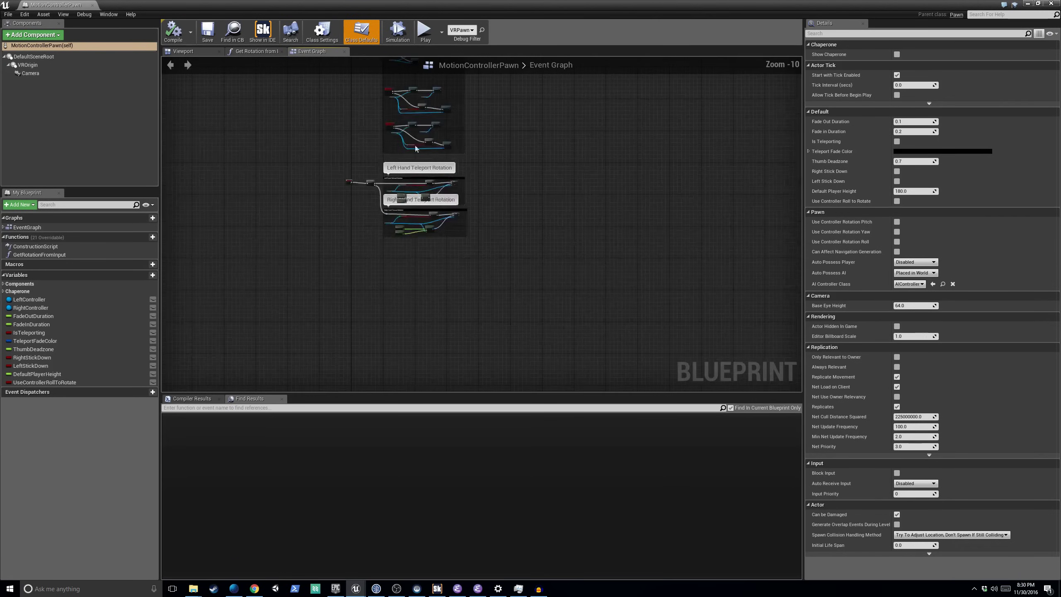
pyautogui.scroll(4, 438, 208)
pyautogui.scroll(4, 449, 231)
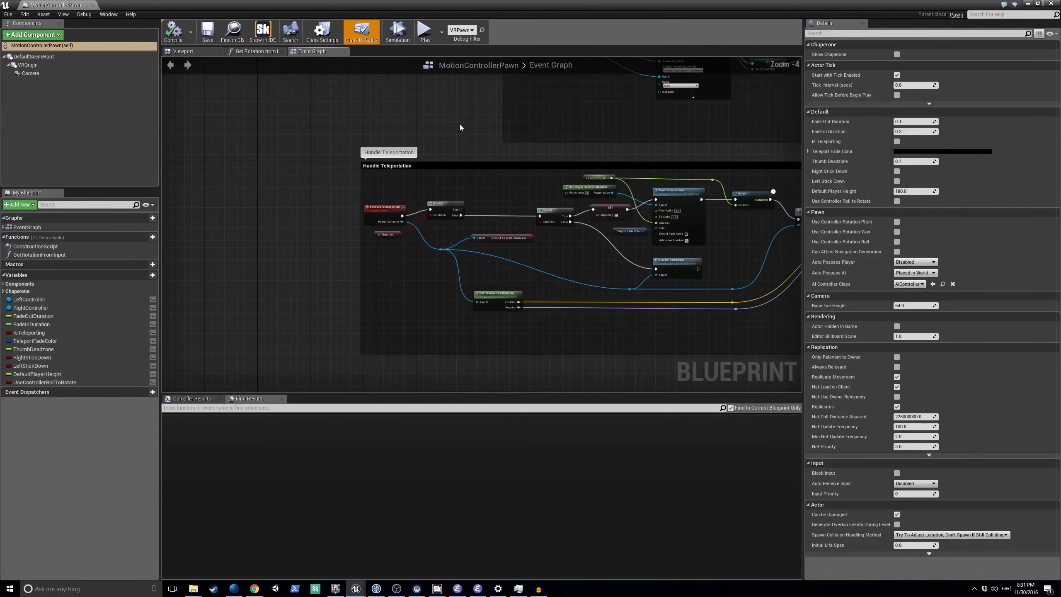
pyautogui.moveTo(457, 167); pyautogui.dragTo(418, 292, button='right')
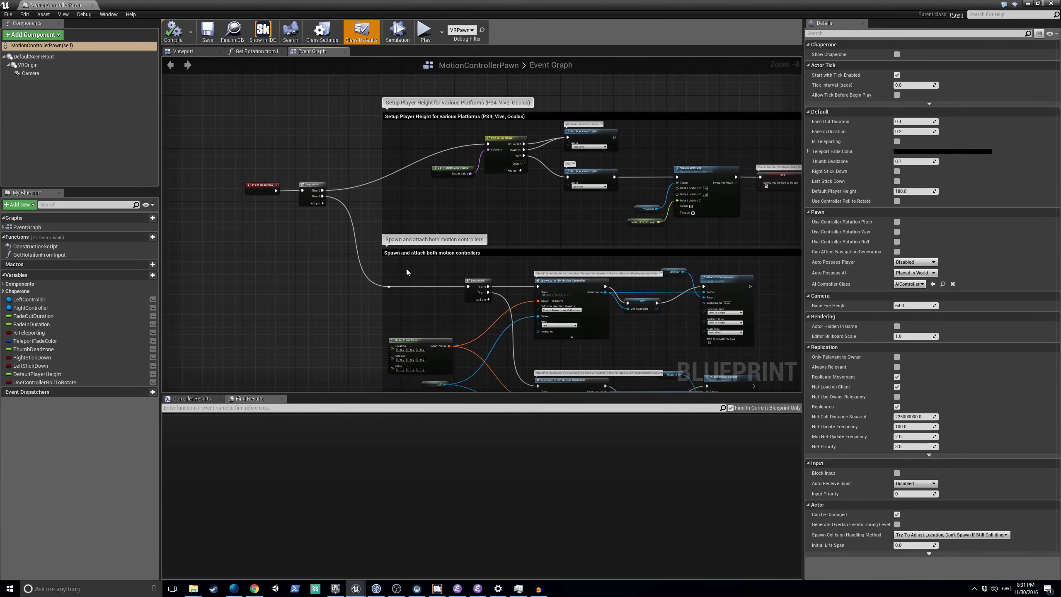
pyautogui.scroll(3, 412, 151)
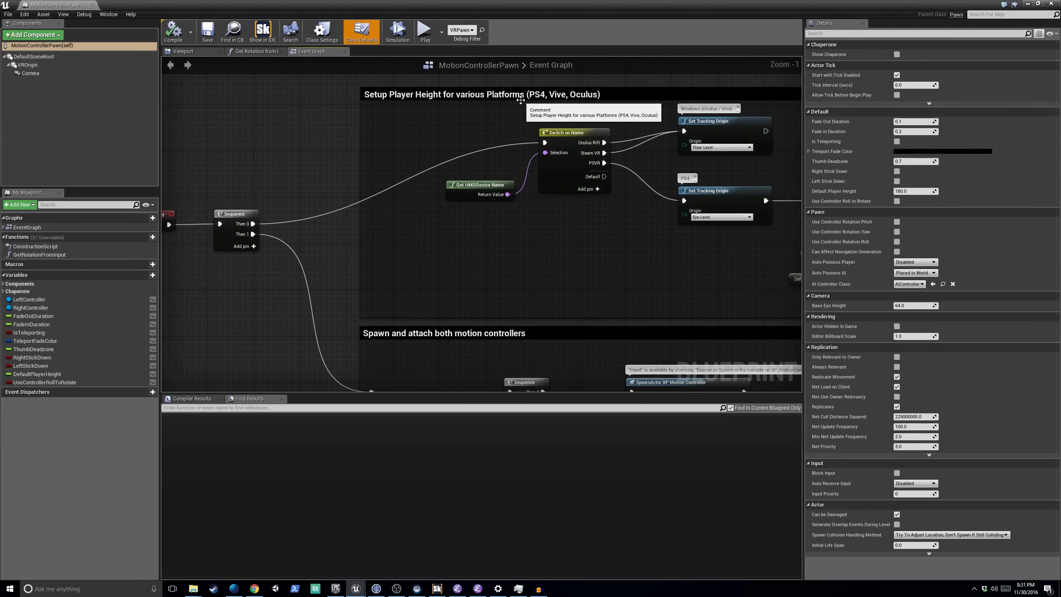
pyautogui.moveTo(762, 194); pyautogui.dragTo(462, 202, button='right')
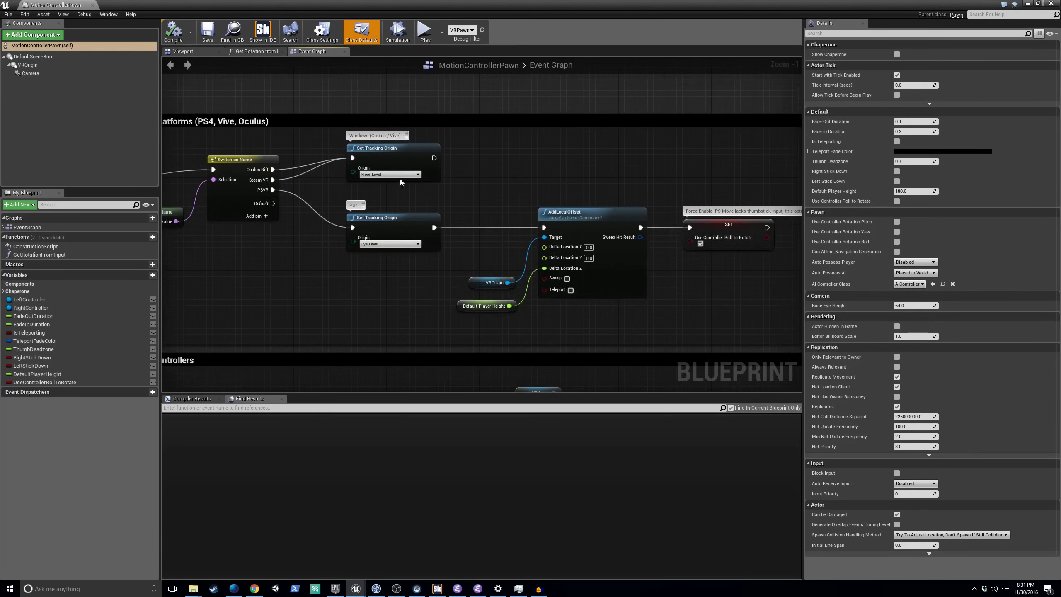
pyautogui.scroll(1, 400, 179)
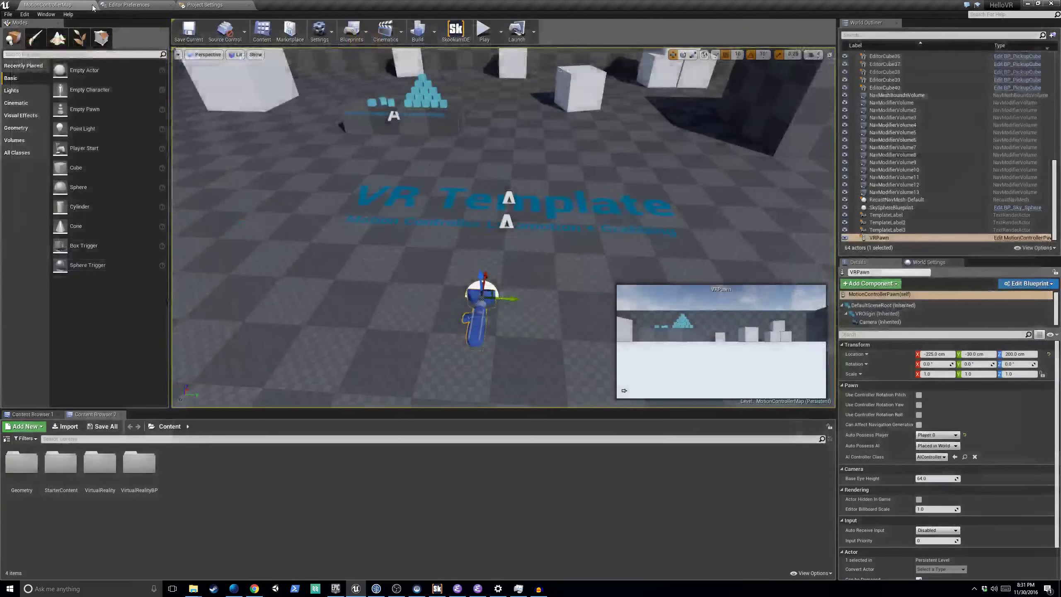
pyautogui.click(92, 4)
pyautogui.moveTo(501, 211); pyautogui.dragTo(501, 187, button='right')
pyautogui.scroll(-4, 500, 210)
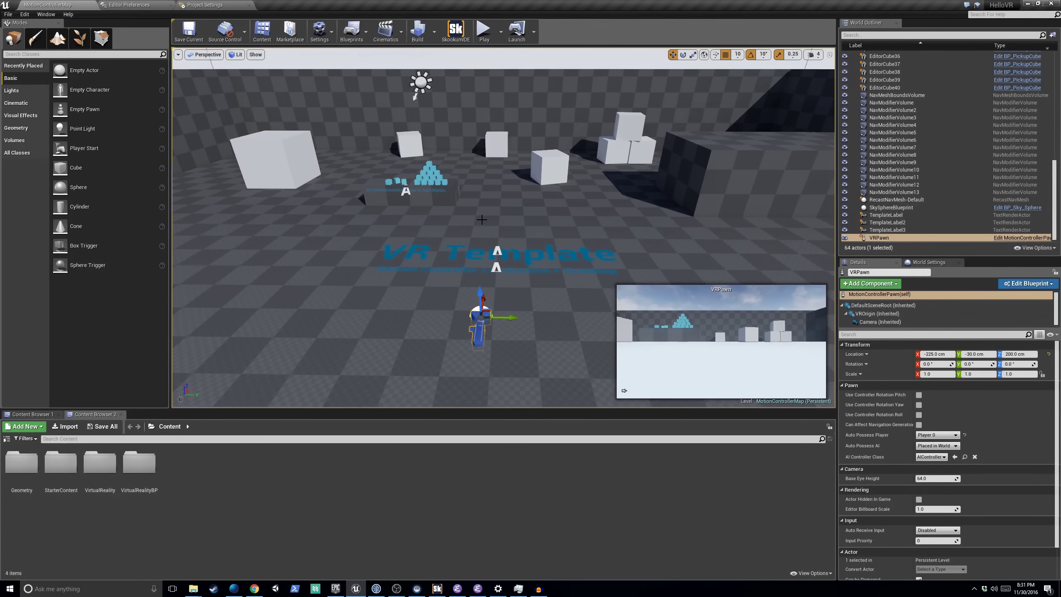
# - Drag a Sphere from the Basic list beside the cubes and test the level in Play mode
pyautogui.scroll(1, 516, 225)
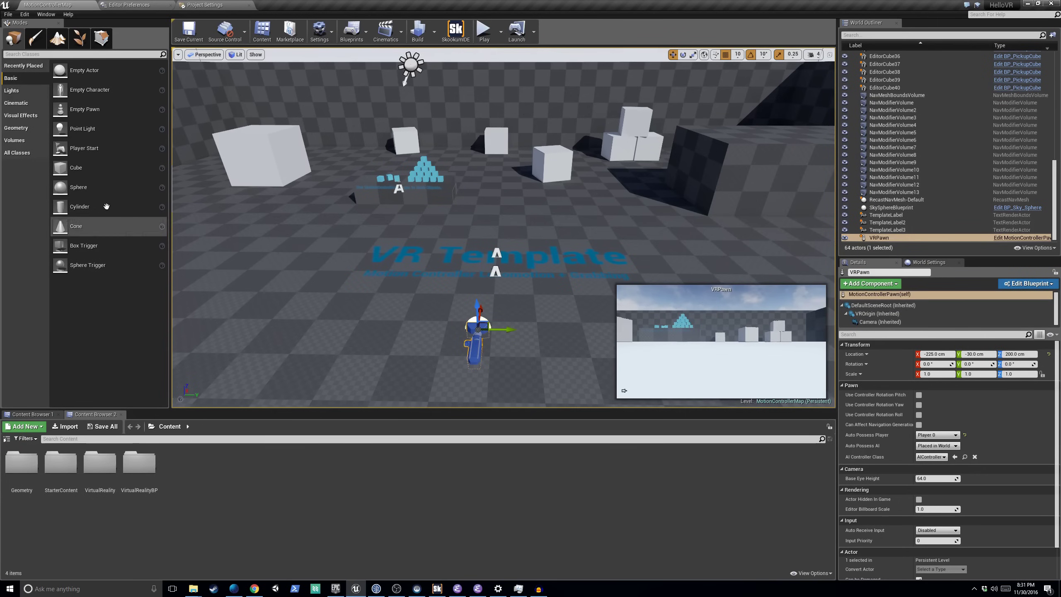
pyautogui.moveTo(75, 186); pyautogui.dragTo(543, 184)
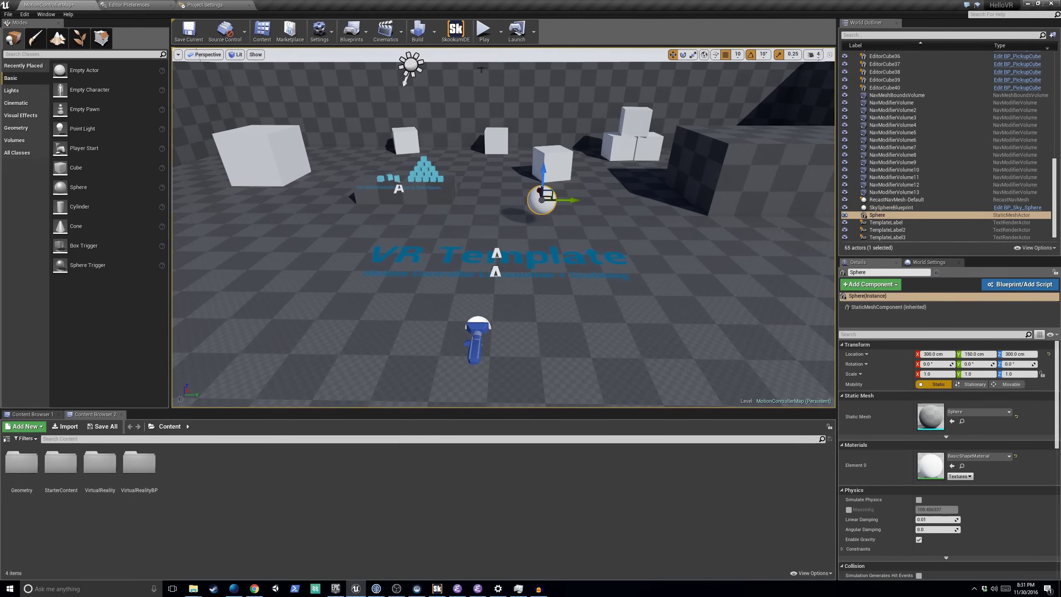
pyautogui.click(485, 30)
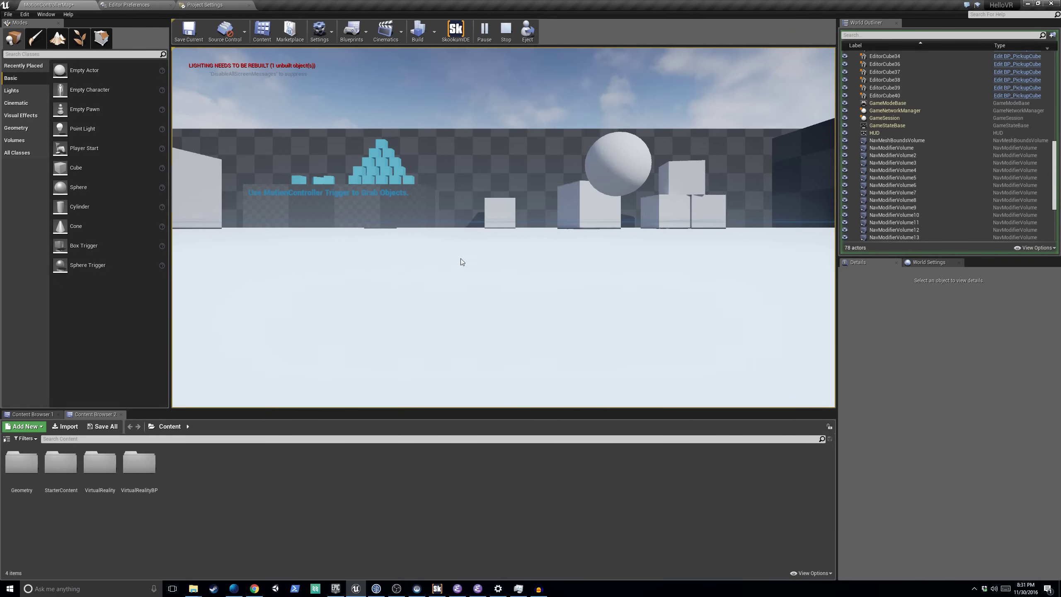
pyautogui.click(503, 36)
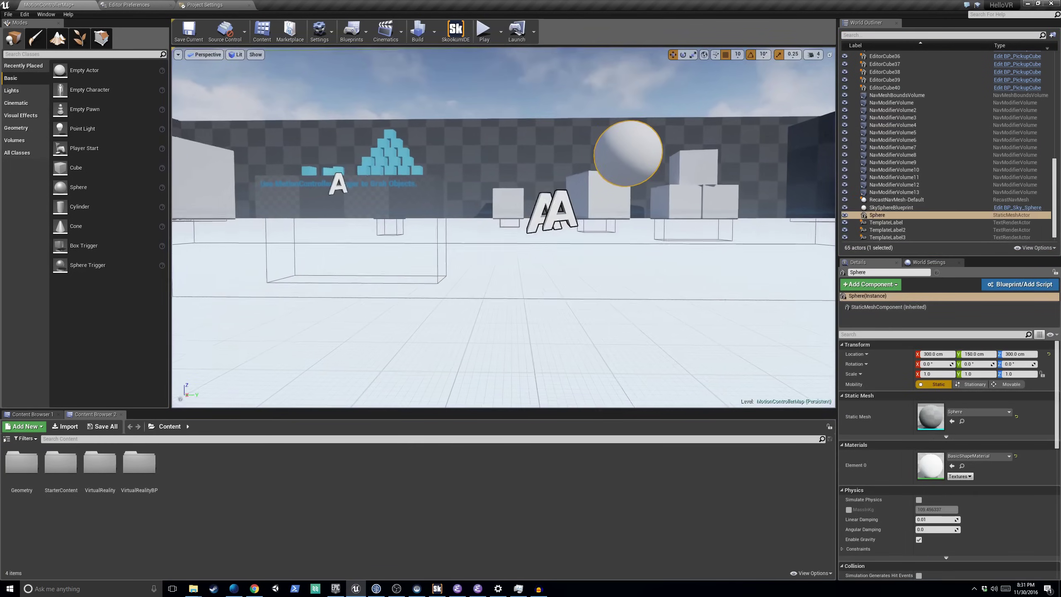
# - Select VRPawn, focus it with F, and orbit the view until the sphere is visible
pyautogui.moveTo(479, 187); pyautogui.dragTo(479, 187, button='right')
pyautogui.click(497, 326)
pyautogui.press('f')
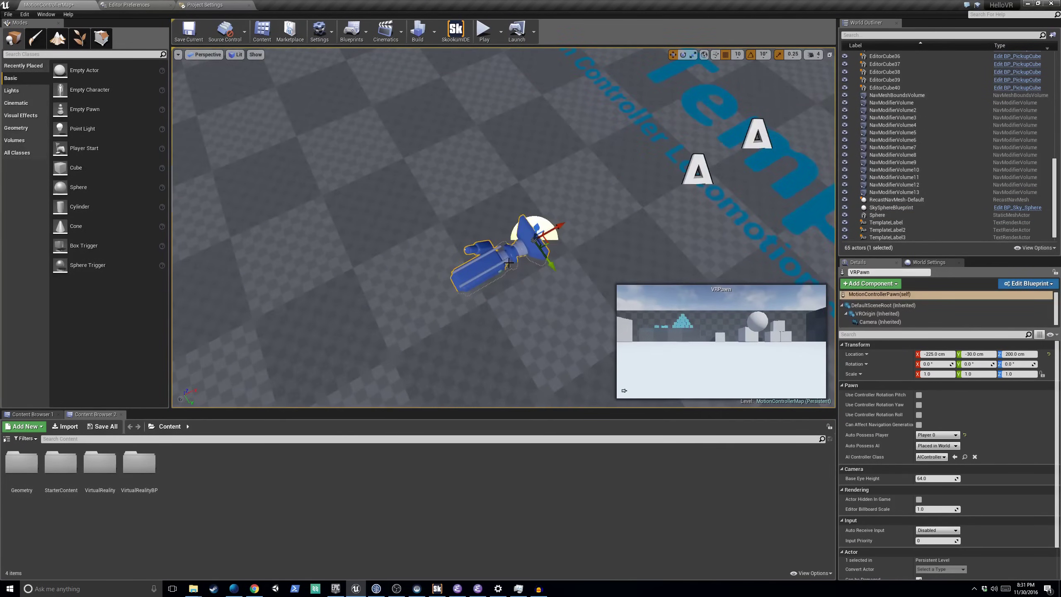
pyautogui.keyDown('alt'); pyautogui.moveTo(508, 262); pyautogui.dragTo(498, 270); pyautogui.keyUp('alt')
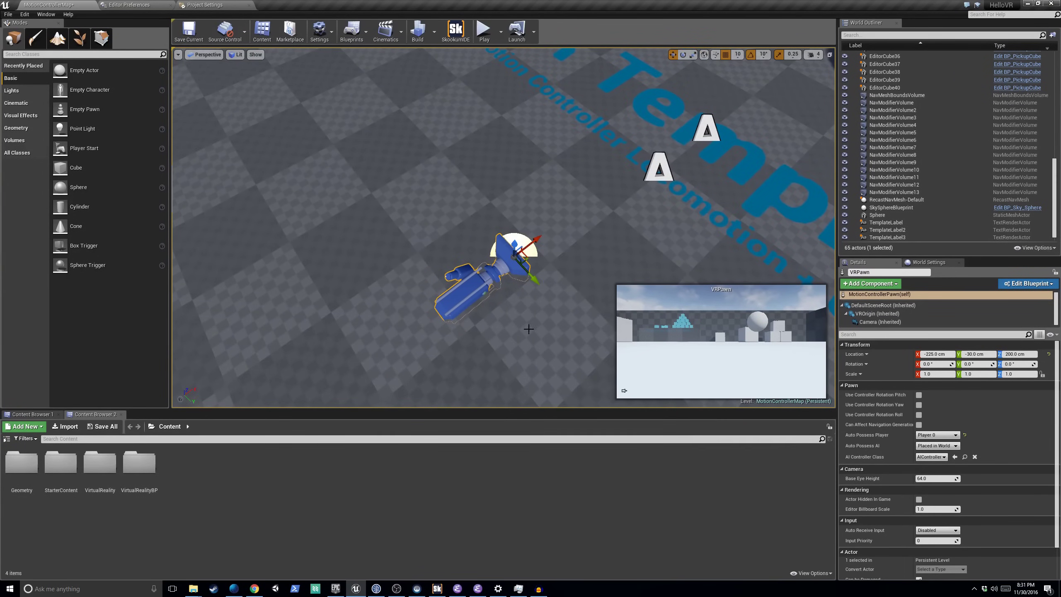
pyautogui.keyDown('alt'); pyautogui.moveTo(467, 227); pyautogui.dragTo(457, 235); pyautogui.keyUp('alt')
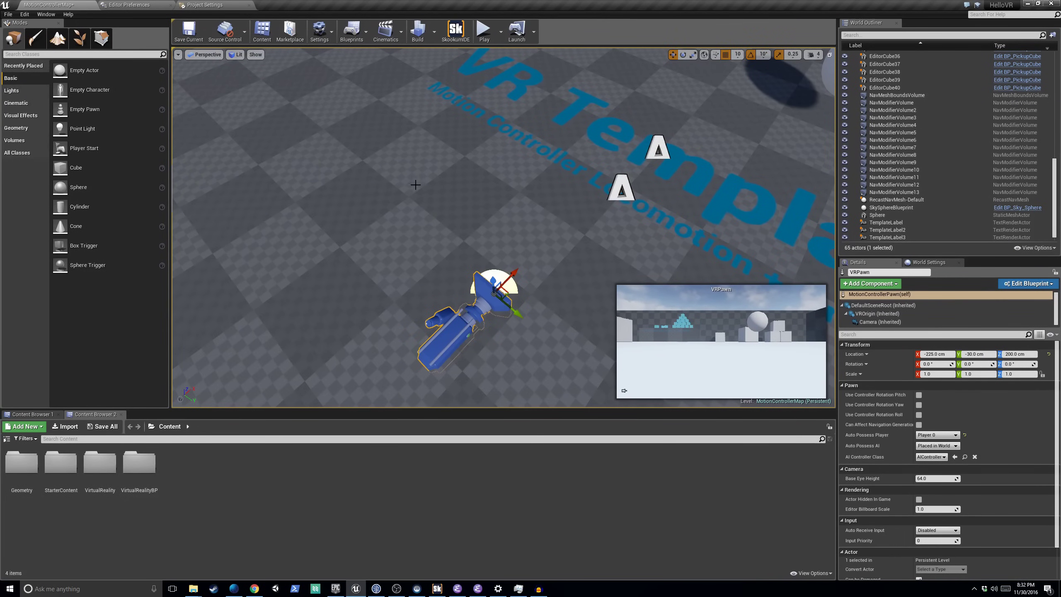
pyautogui.keyDown('alt'); pyautogui.moveTo(418, 184); pyautogui.dragTo(412, 186); pyautogui.keyUp('alt')
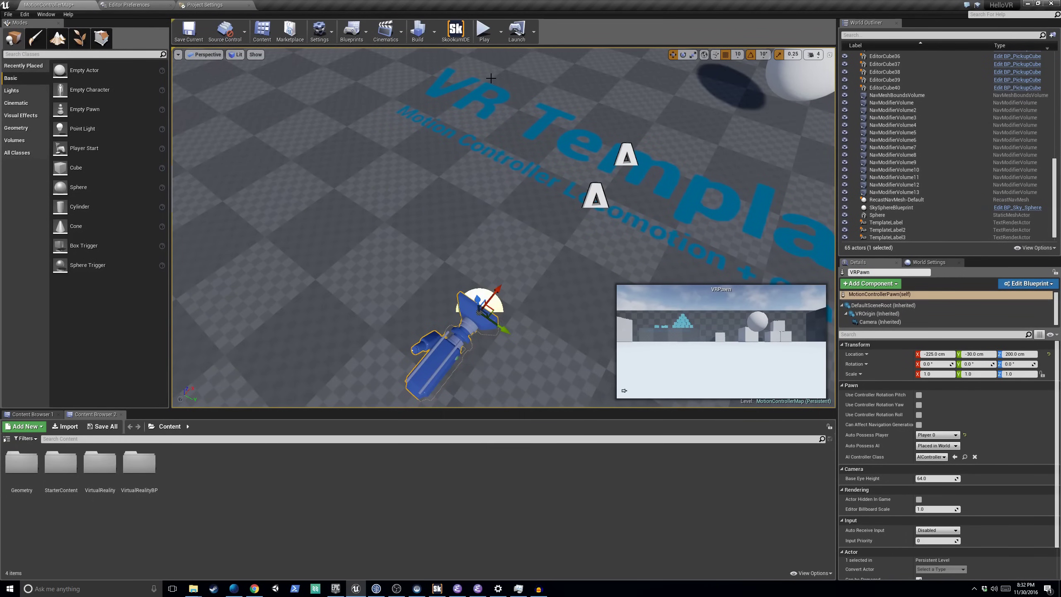
# - Launch VR Preview, which starts SteamVR, then pull the camera back over the whole level
pyautogui.click(500, 37)
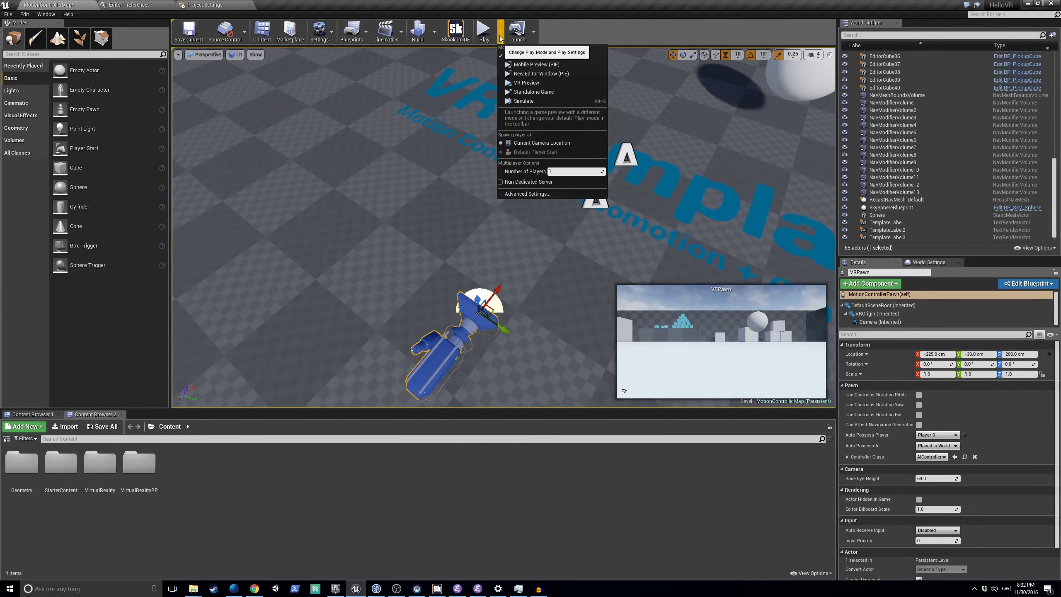
pyautogui.click(537, 83)
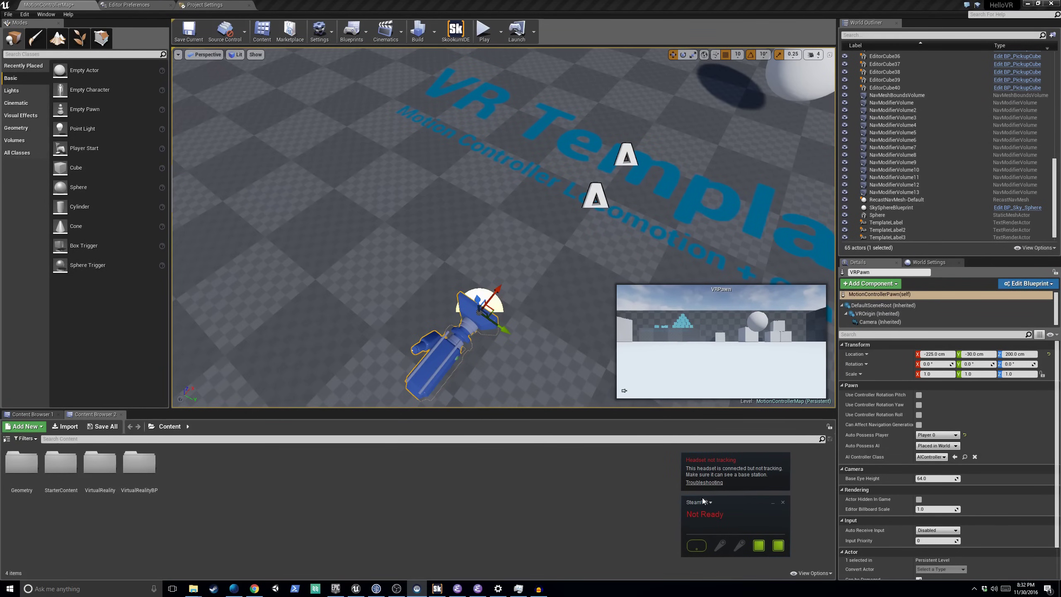
pyautogui.moveTo(783, 554)
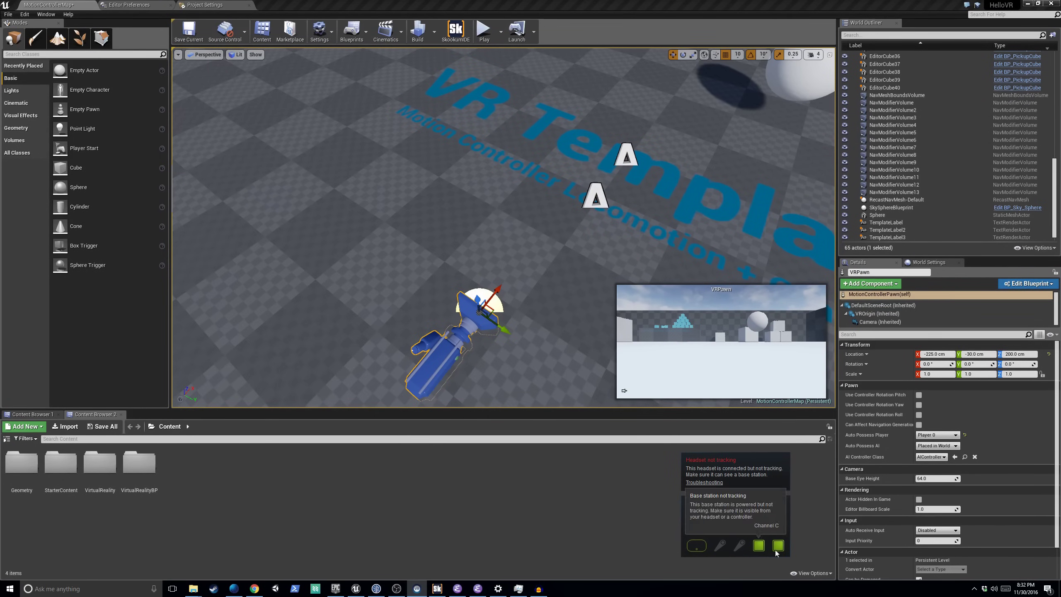
pyautogui.moveTo(733, 548)
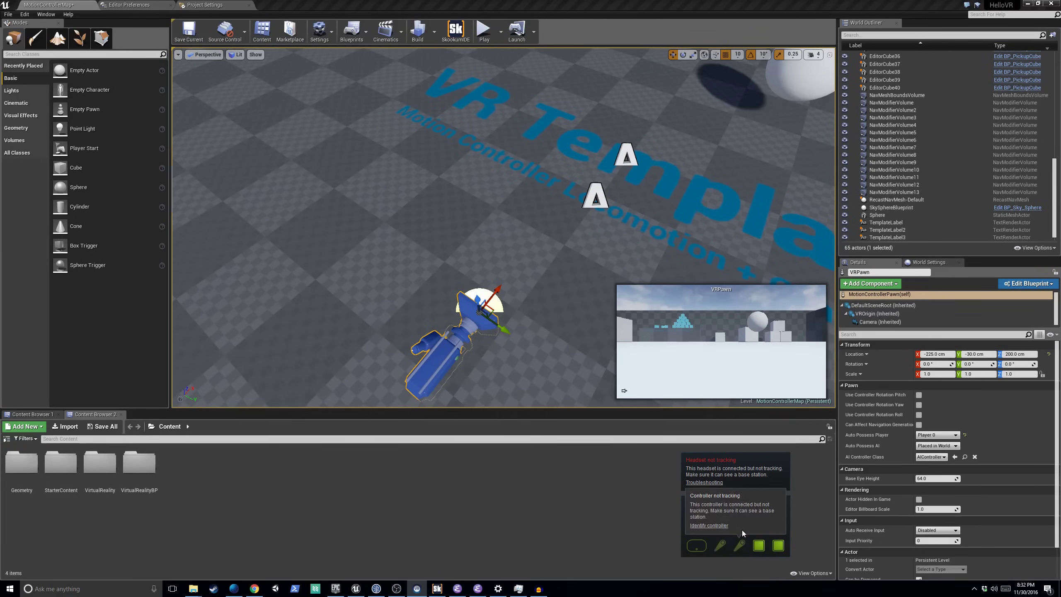
pyautogui.moveTo(694, 549)
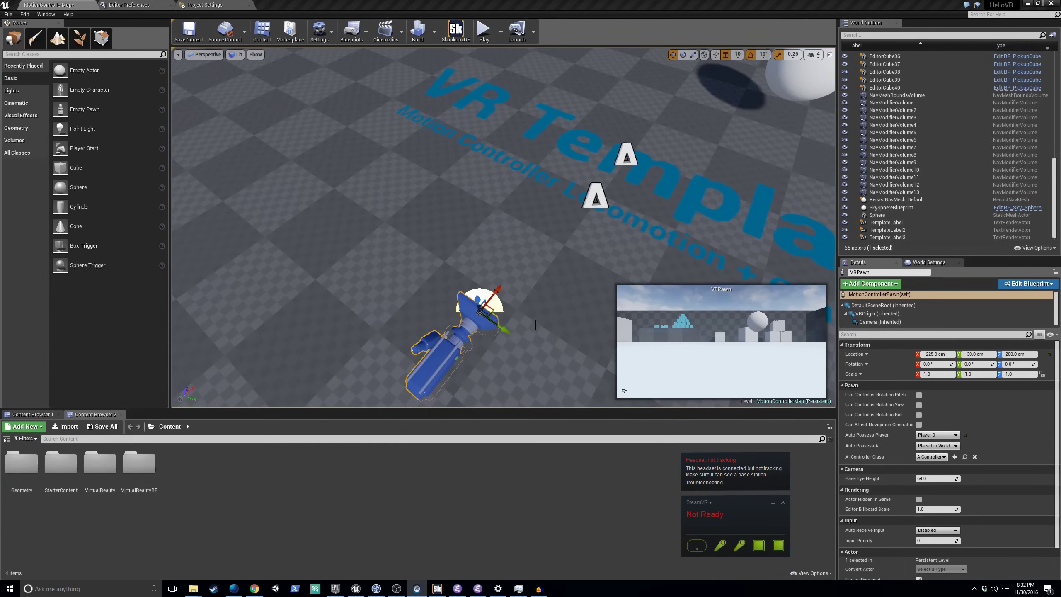
pyautogui.moveTo(535, 324); pyautogui.dragTo(531, 380)
pyautogui.moveTo(491, 297)
pyautogui.mouseDown()
pyautogui.moveTo(494, 322)
pyautogui.moveTo(490, 297)
pyautogui.mouseUp()
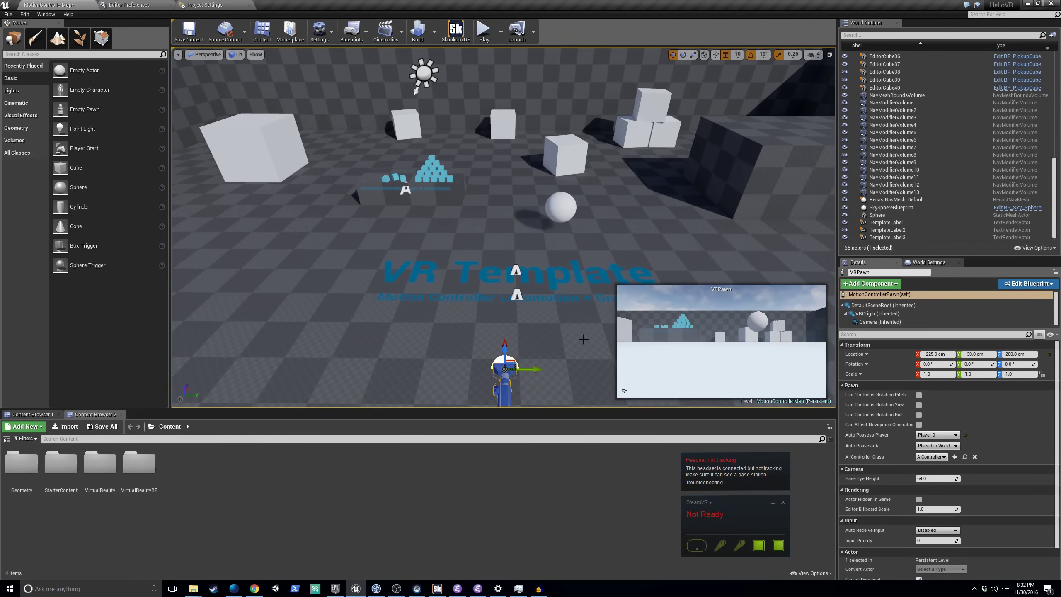
pyautogui.click(501, 32)
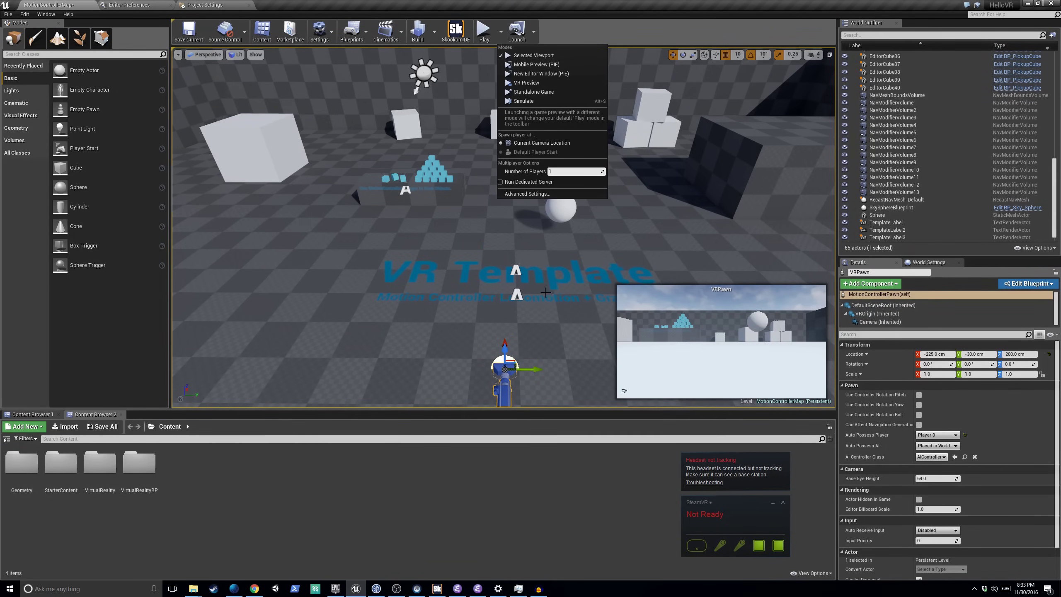
# - Choose VR Preview to play the level in the headset, then return to the editor
pyautogui.click(535, 83)
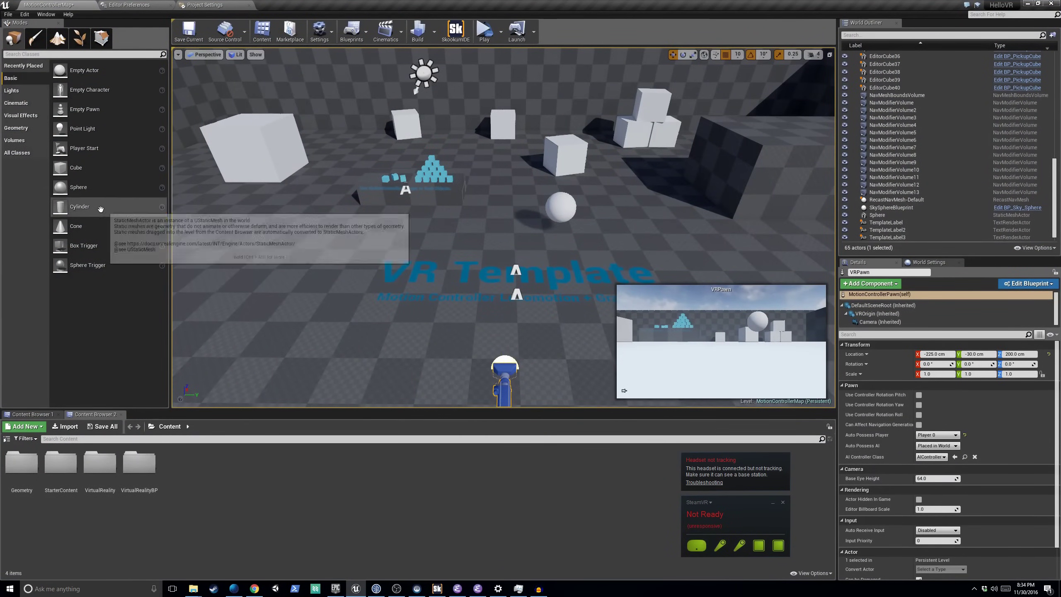
# - Place a cylinder and a cone in the level and give the cylinder M_Wood_Walnut
pyautogui.moveTo(79, 206); pyautogui.dragTo(425, 213)
pyautogui.moveTo(136, 230); pyautogui.dragTo(498, 219)
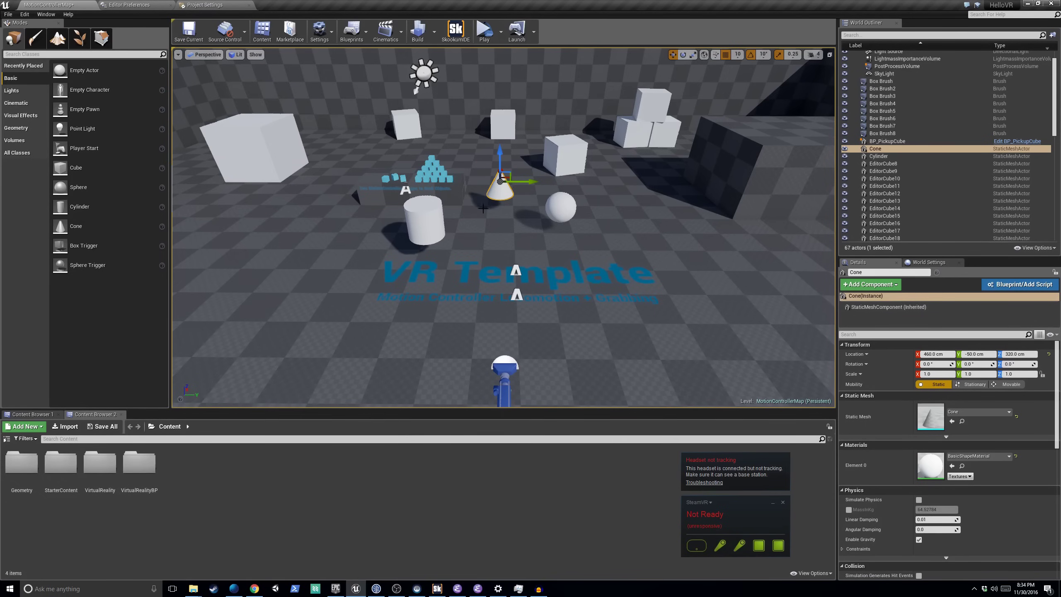
pyautogui.click(442, 222)
pyautogui.click(975, 456)
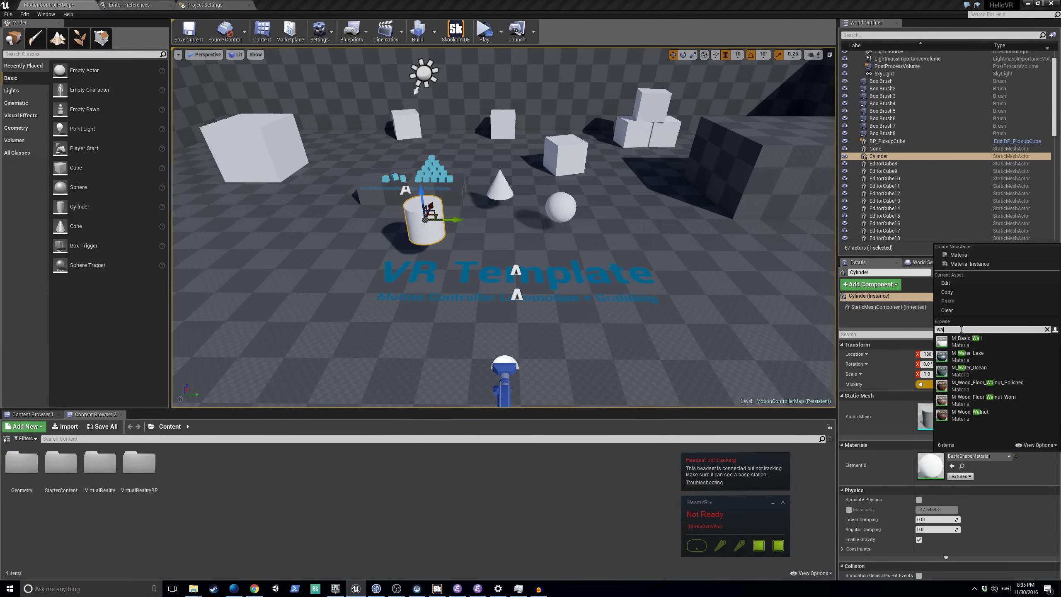
pyautogui.click(970, 412)
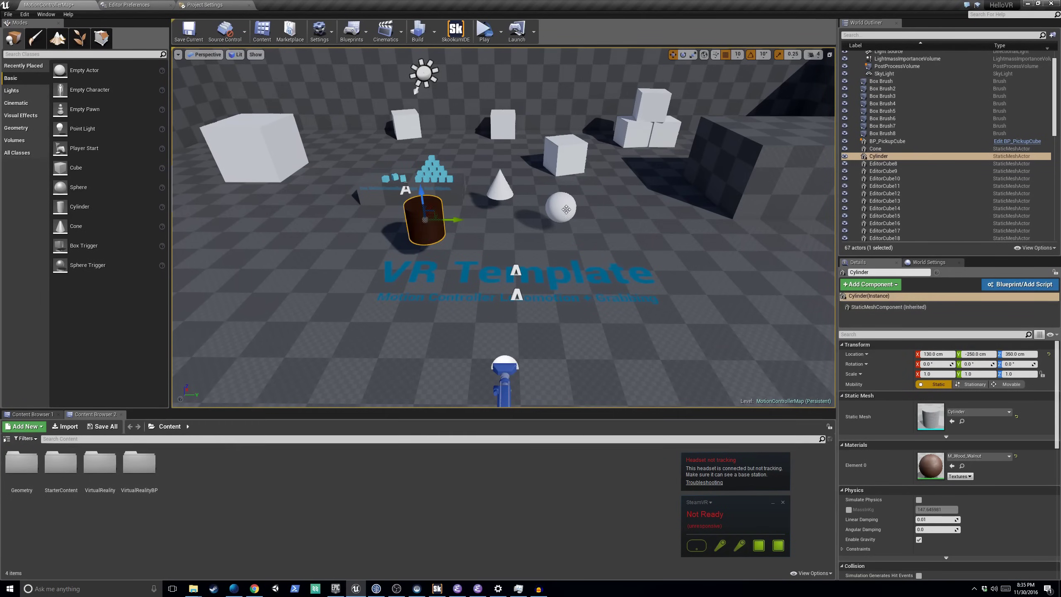
# - Set the sphere's material to M_Metal_Steel and the cone's to M_Metal_Copper
pyautogui.click(579, 213)
pyautogui.click(977, 411)
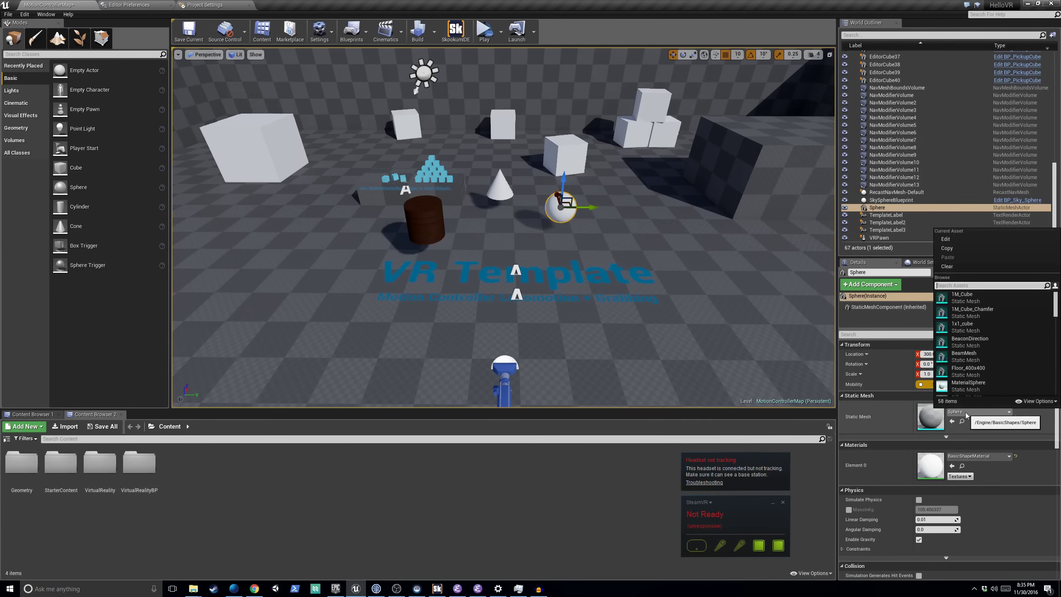
pyautogui.click(978, 457)
pyautogui.click(966, 341)
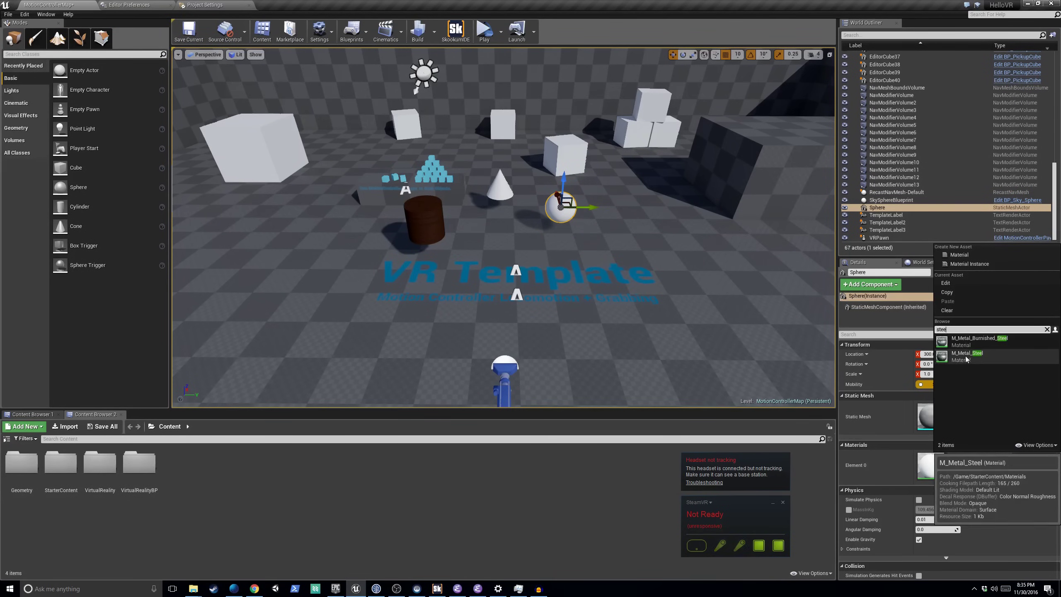
pyautogui.click(508, 192)
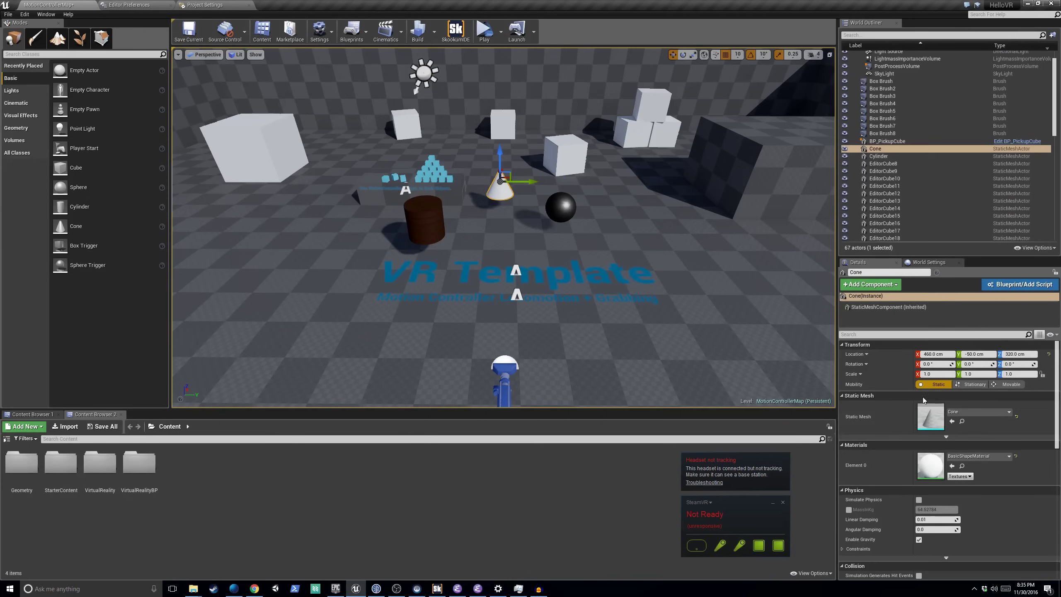
pyautogui.click(978, 457)
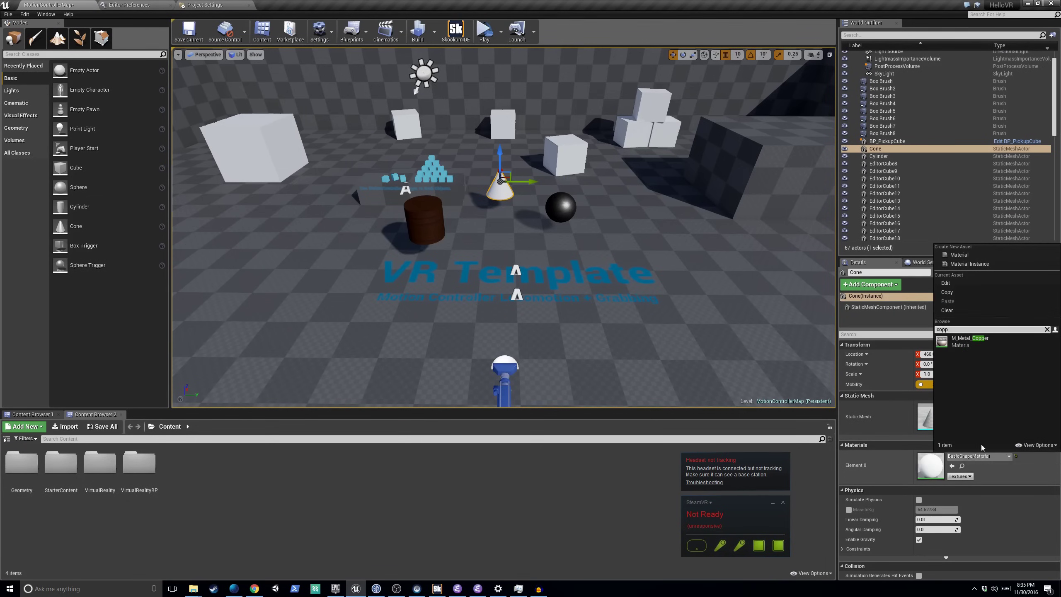
pyautogui.click(966, 340)
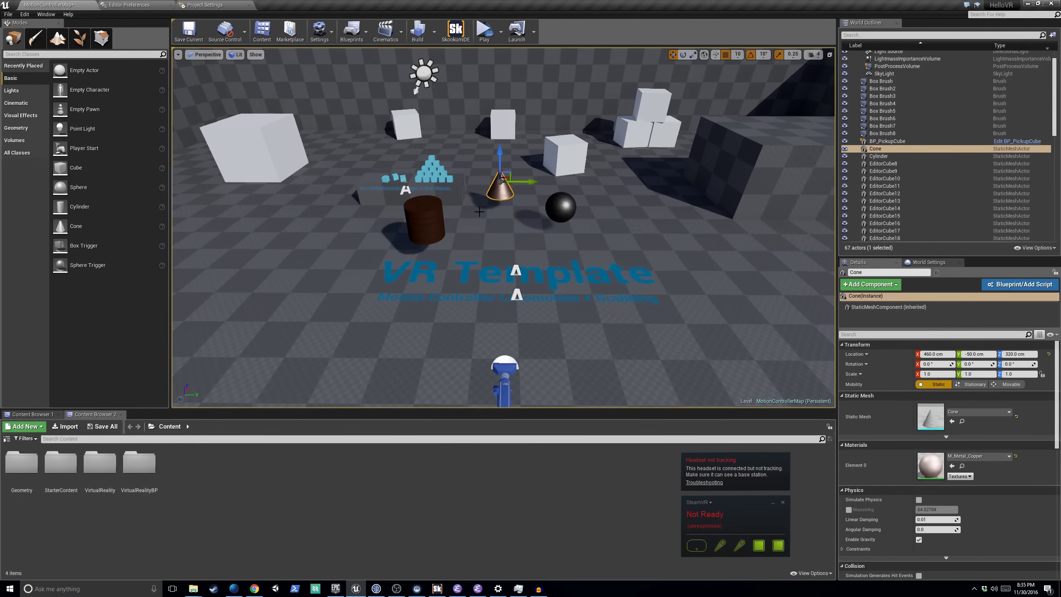
# - In Editor Preferences > Experimental, check Enable VR Editing and uncheck Enable VR Mode Auto-Entry
pyautogui.click(25, 14)
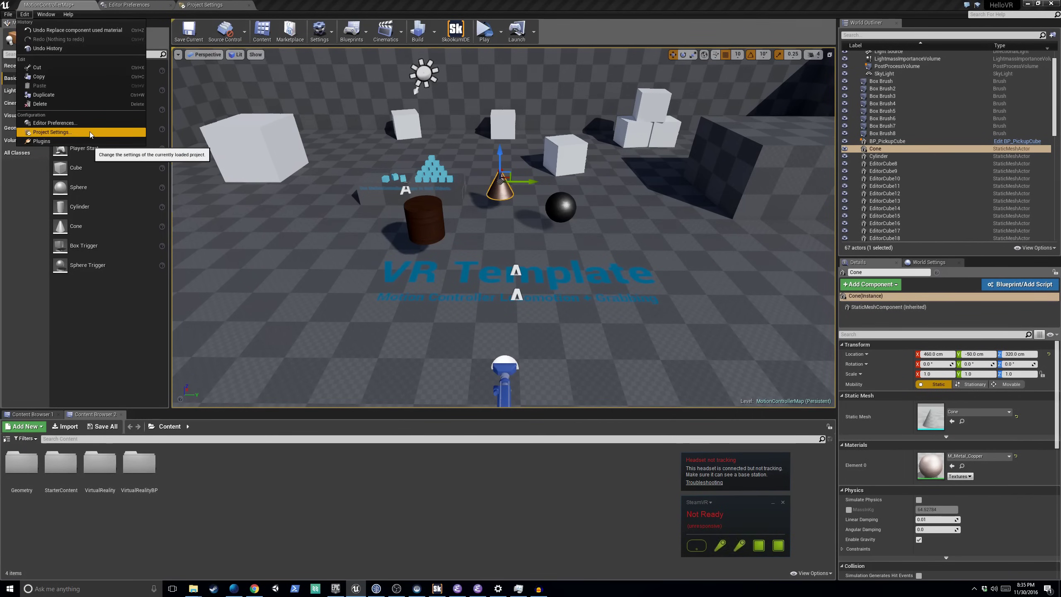
pyautogui.click(622, 28)
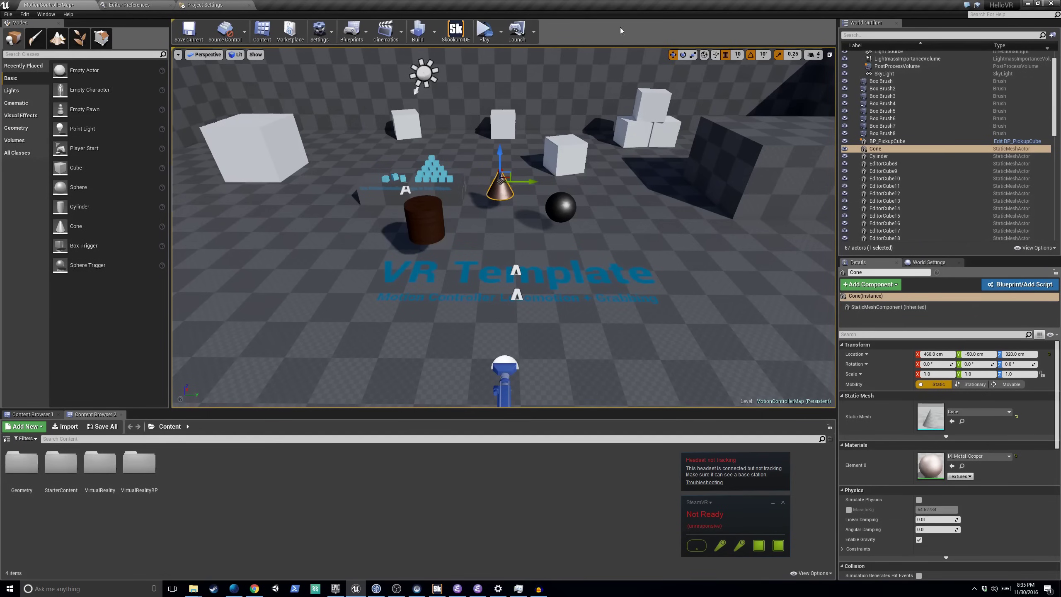
pyautogui.click(30, 15)
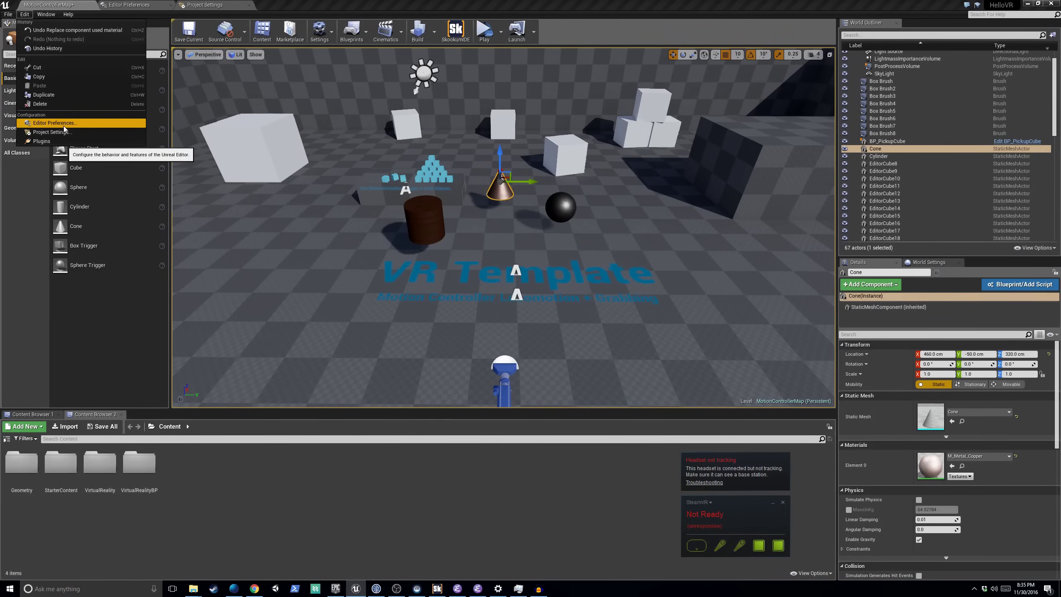
pyautogui.click(65, 125)
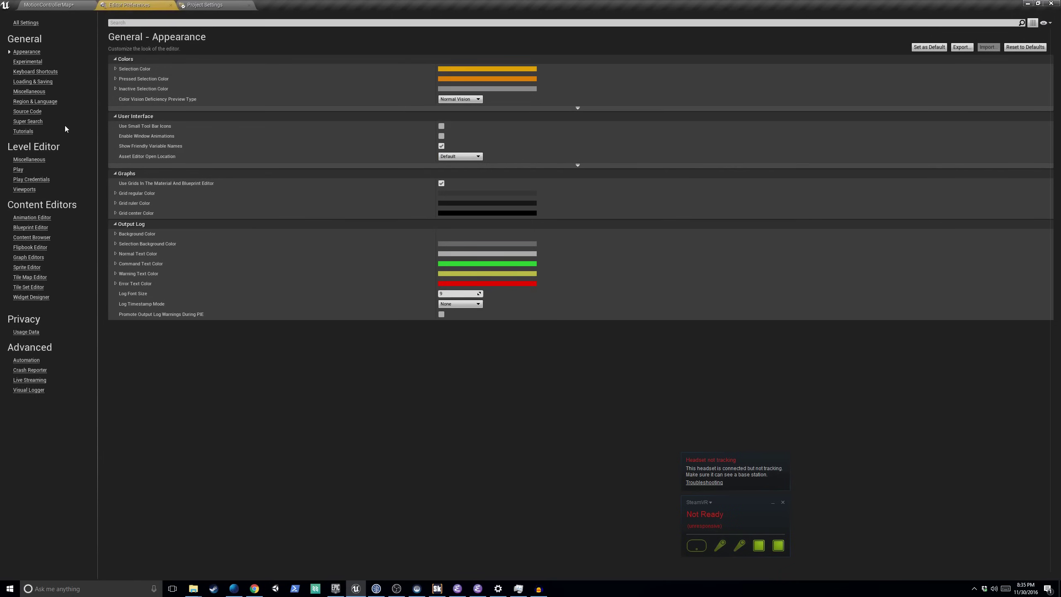
pyautogui.click(29, 61)
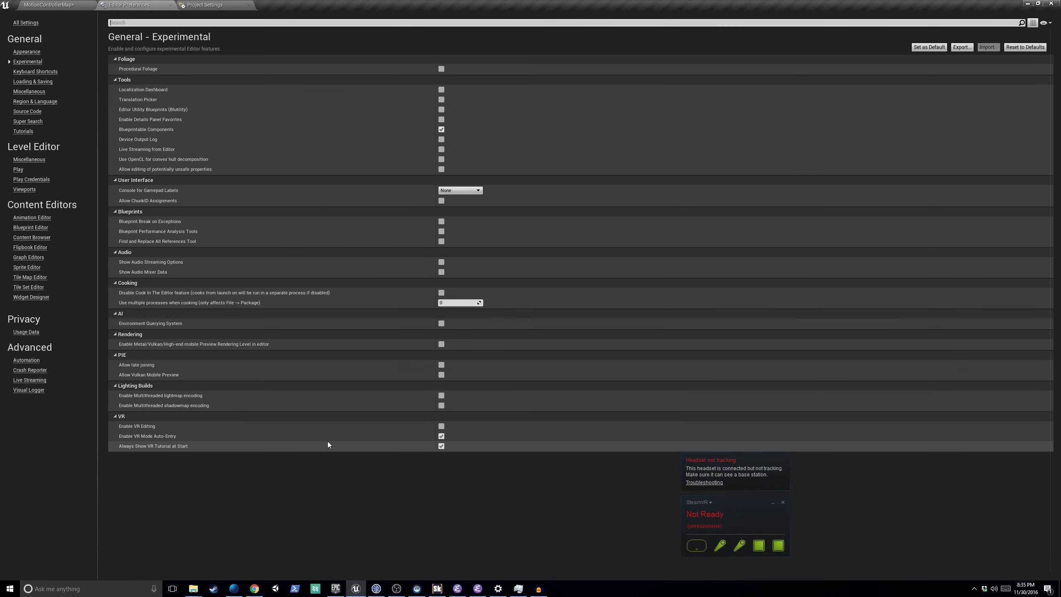
pyautogui.click(441, 426)
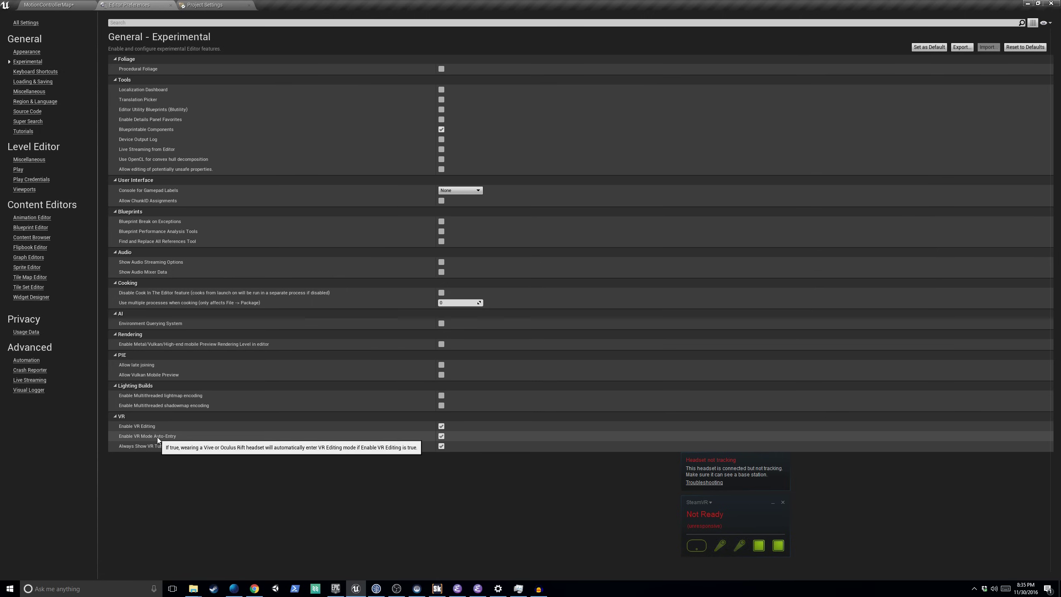
pyautogui.click(441, 436)
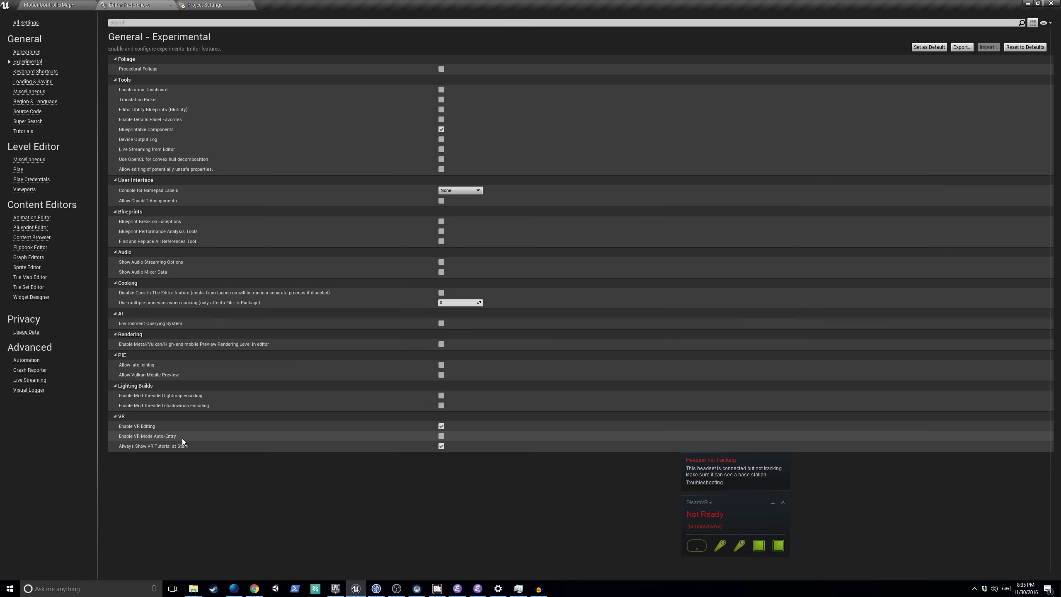
# - Switch back to the MotionControllerMap level tab
pyautogui.click(84, 9)
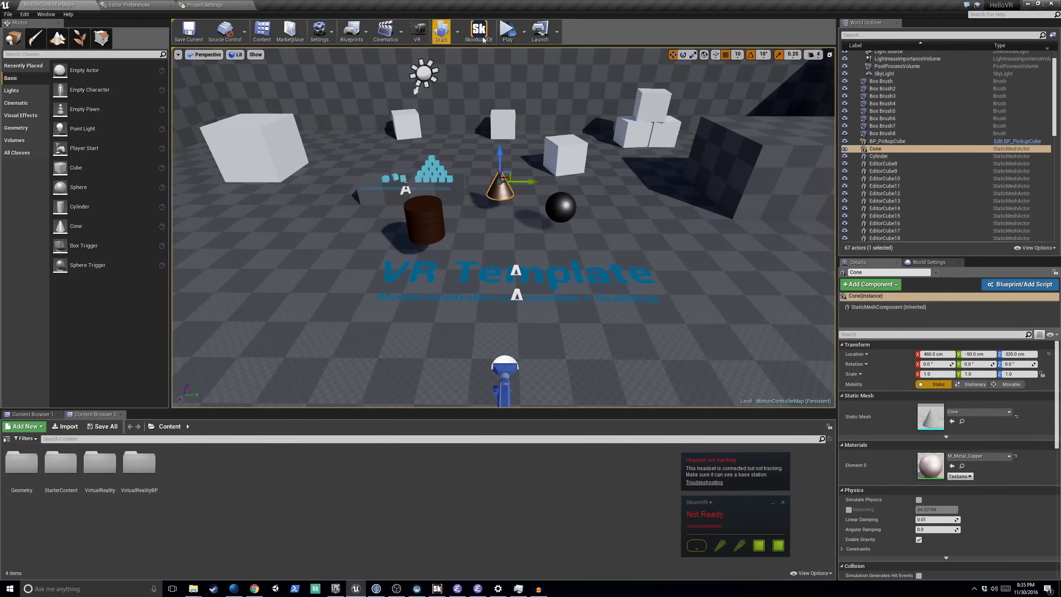